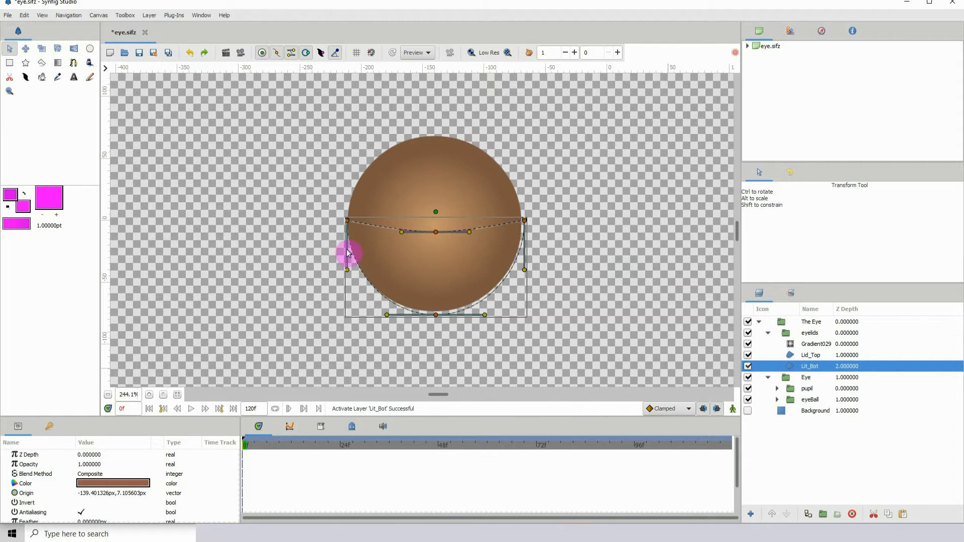
Hide the Lit_Bot and Lid_Top eyelid layers and select the pupil group.
{"action": "left_click", "coordinate": [747, 366]}
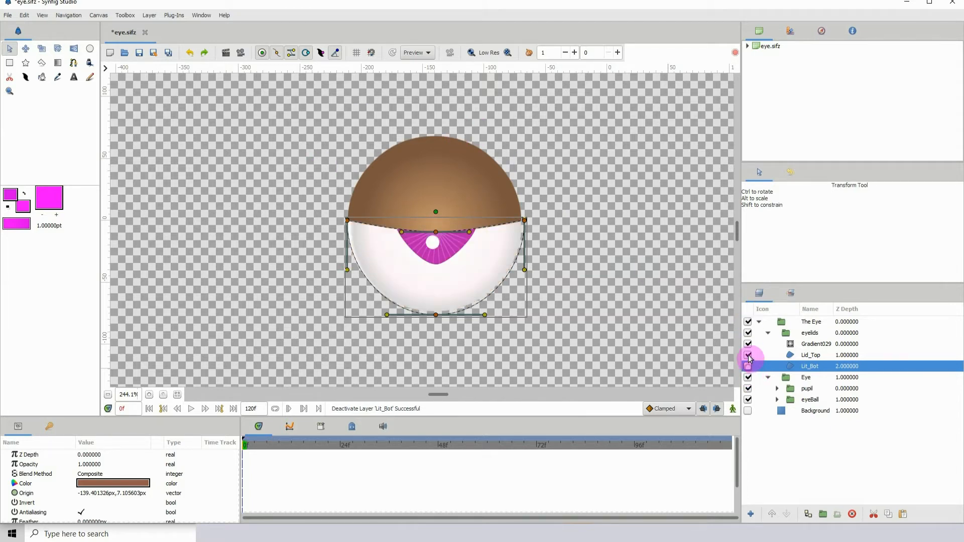
{"action": "left_click", "coordinate": [747, 355]}
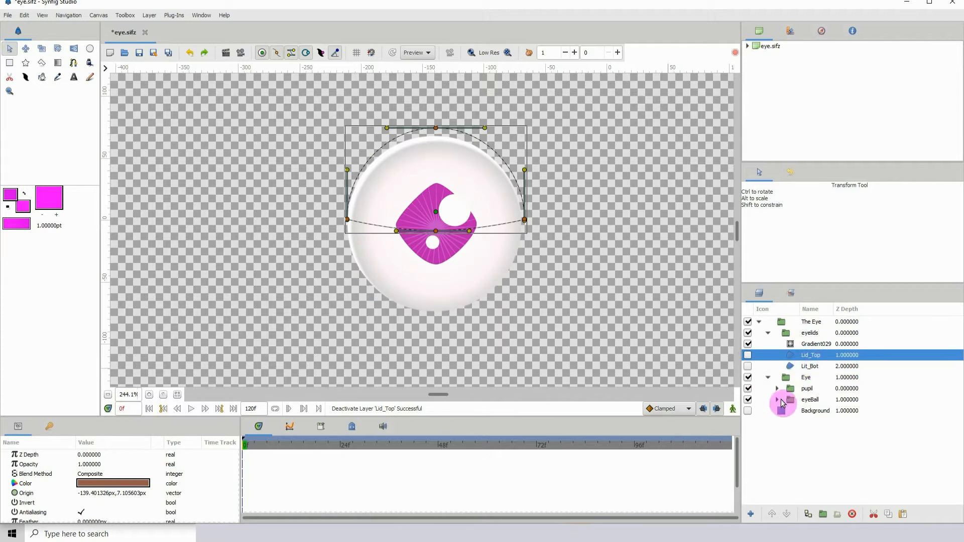
{"action": "left_click", "coordinate": [804, 389]}
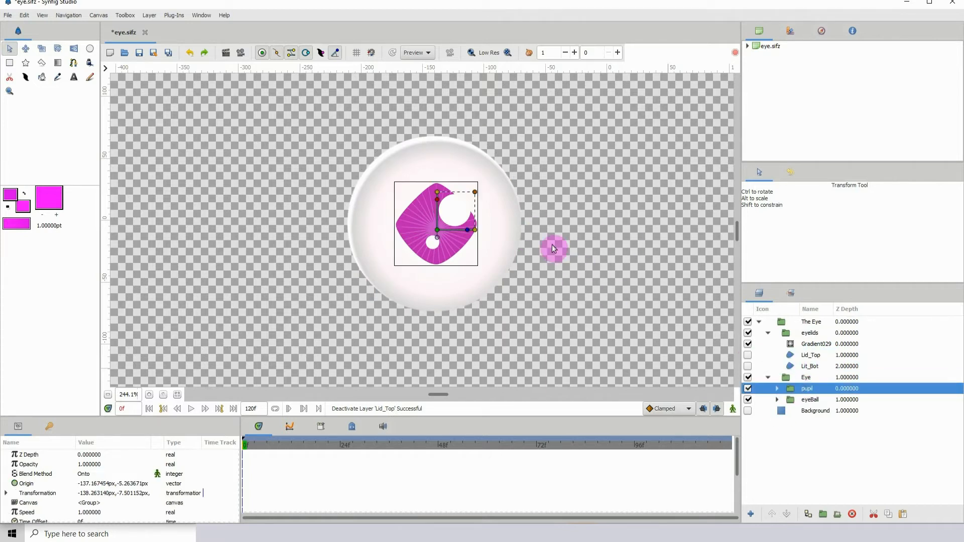
{"action": "left_click_drag", "start_coordinate": [551, 244], "coordinate": [484, 246]}
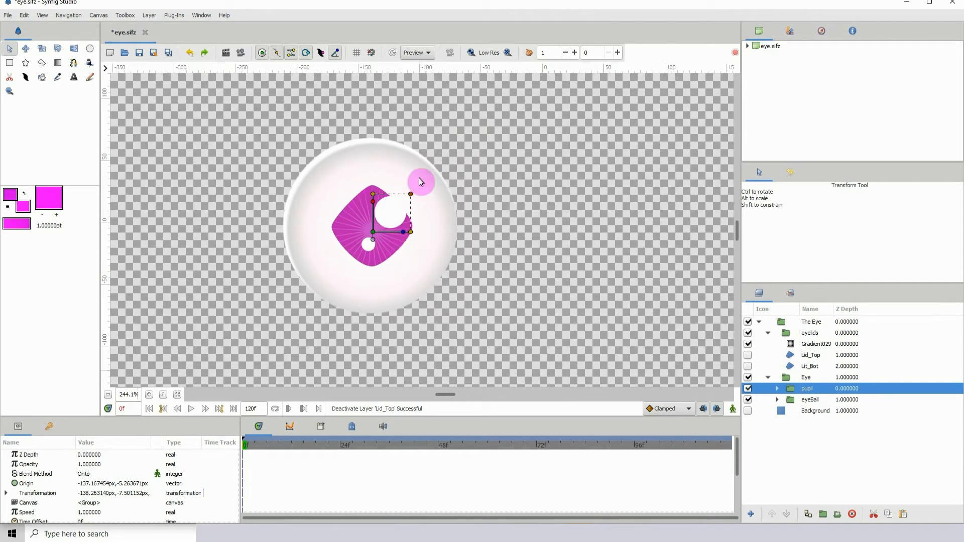
Add a skeleton layer above the eyelids group inside The Eye and shorten its bone to about 30 px.
{"action": "left_click", "coordinate": [812, 322]}
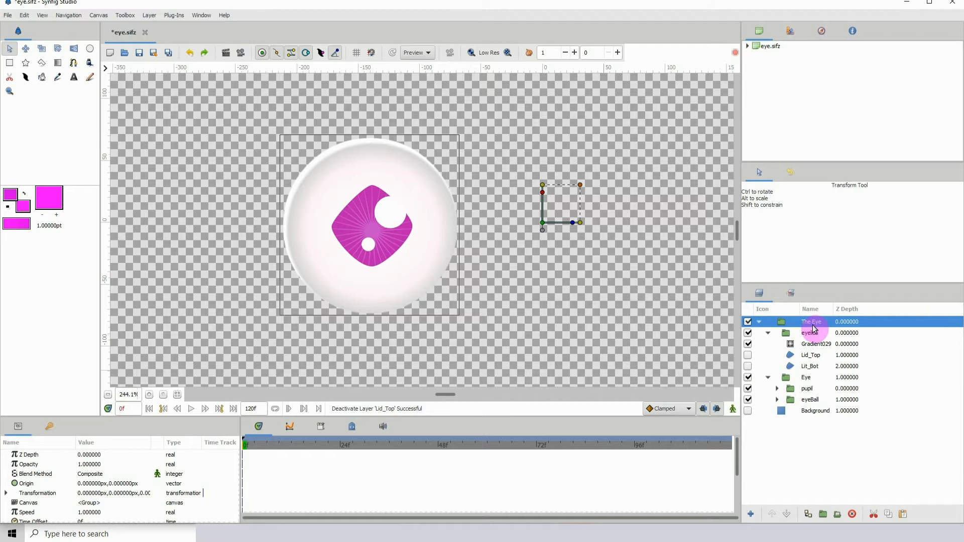
{"action": "left_click", "coordinate": [808, 336]}
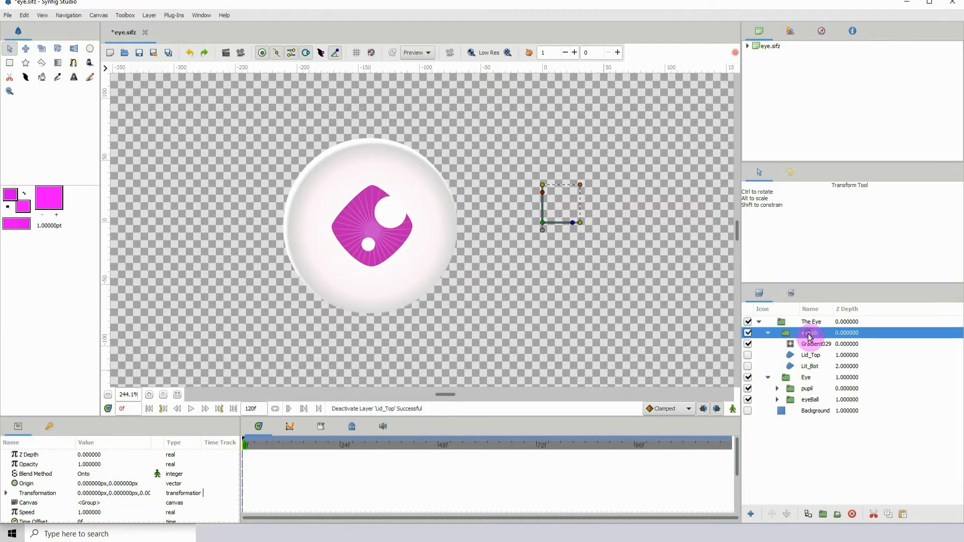
{"action": "right_click", "coordinate": [810, 337]}
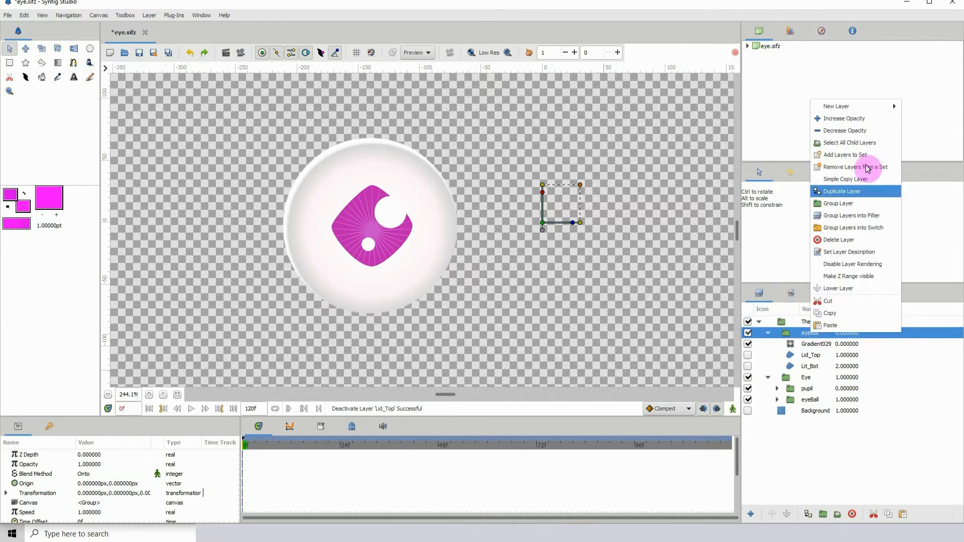
{"action": "mouse_move", "coordinate": [868, 111]}
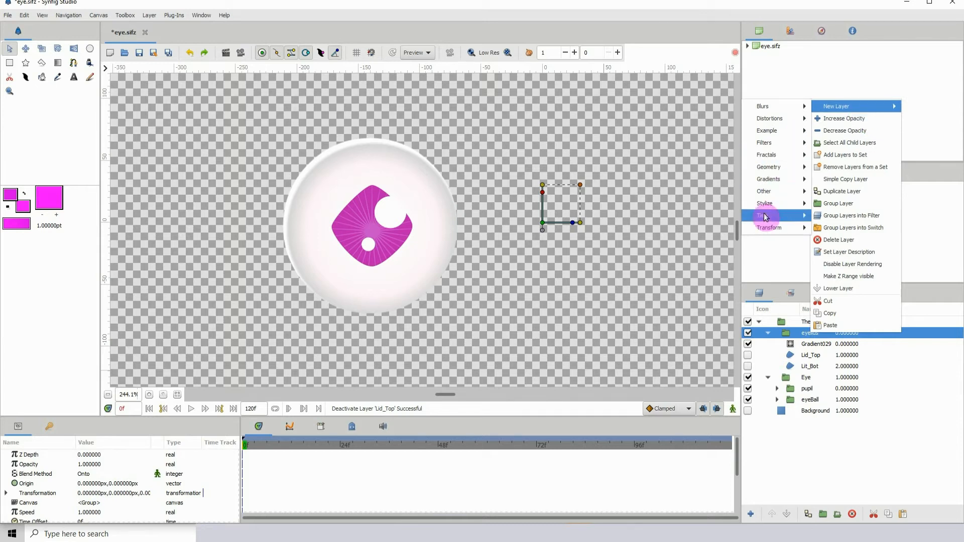
{"action": "mouse_move", "coordinate": [767, 196]}
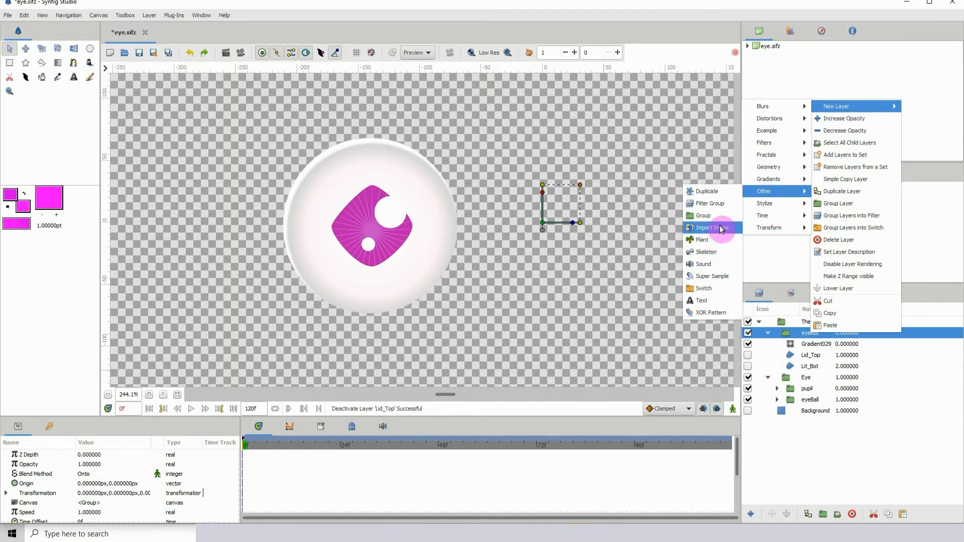
{"action": "left_click", "coordinate": [712, 255]}
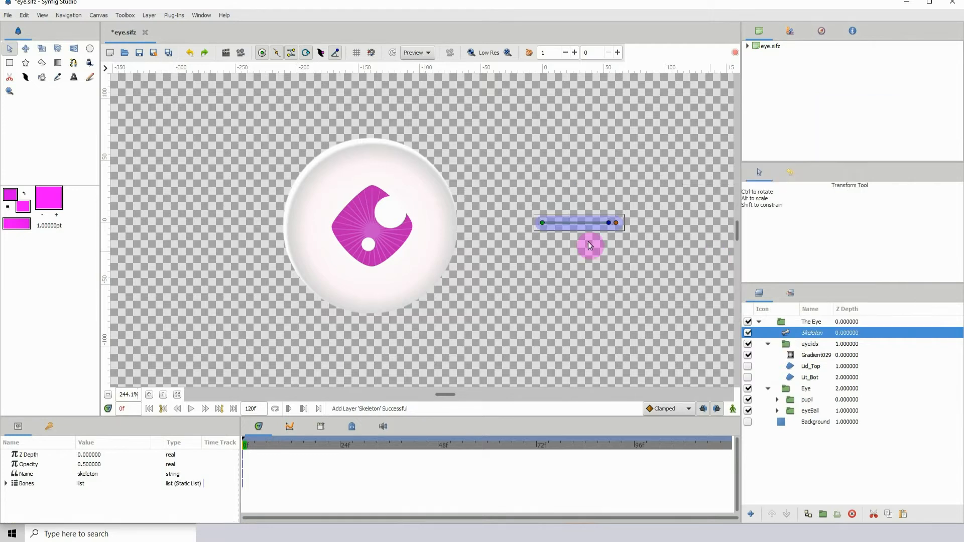
{"action": "left_click", "coordinate": [592, 224]}
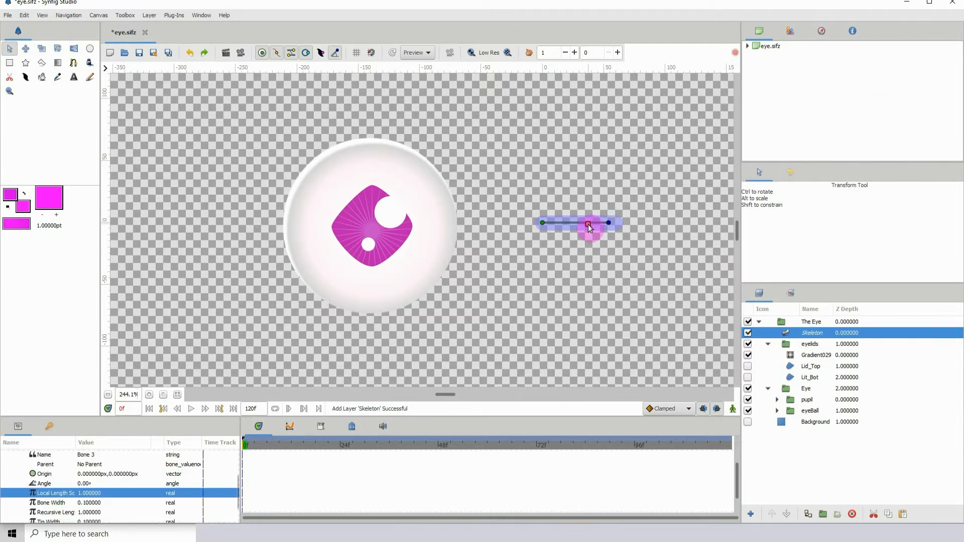
{"action": "left_click_drag", "start_coordinate": [589, 227], "coordinate": [580, 226]}
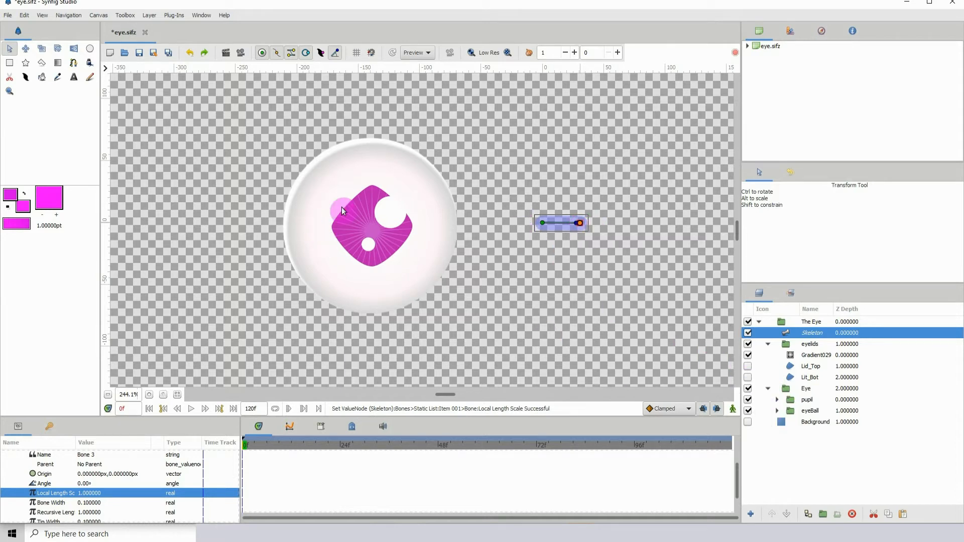
Link the pupil group to the skeleton's bone and test the link with an upward move of the bone that is undone.
{"action": "left_click", "coordinate": [806, 400]}
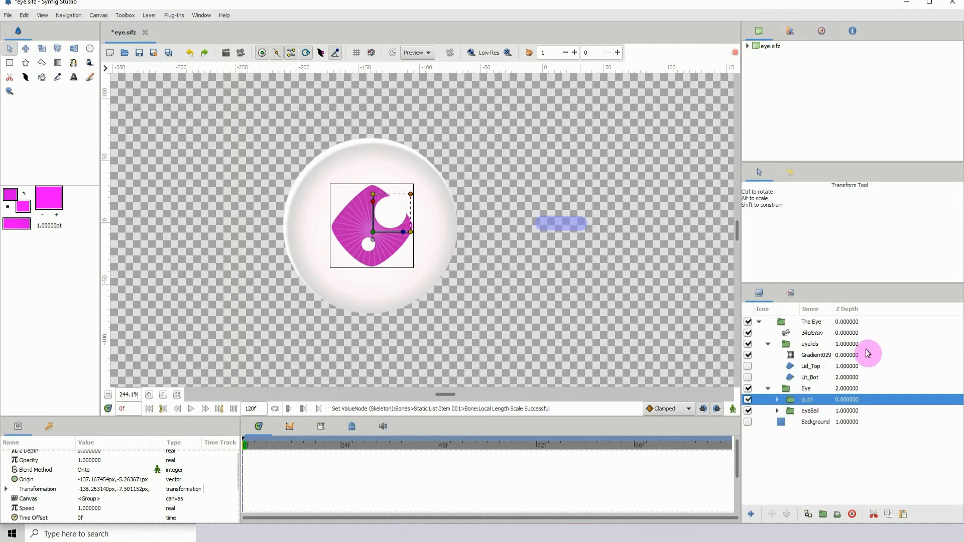
{"action": "left_click", "coordinate": [812, 333], "text": "ctrl"}
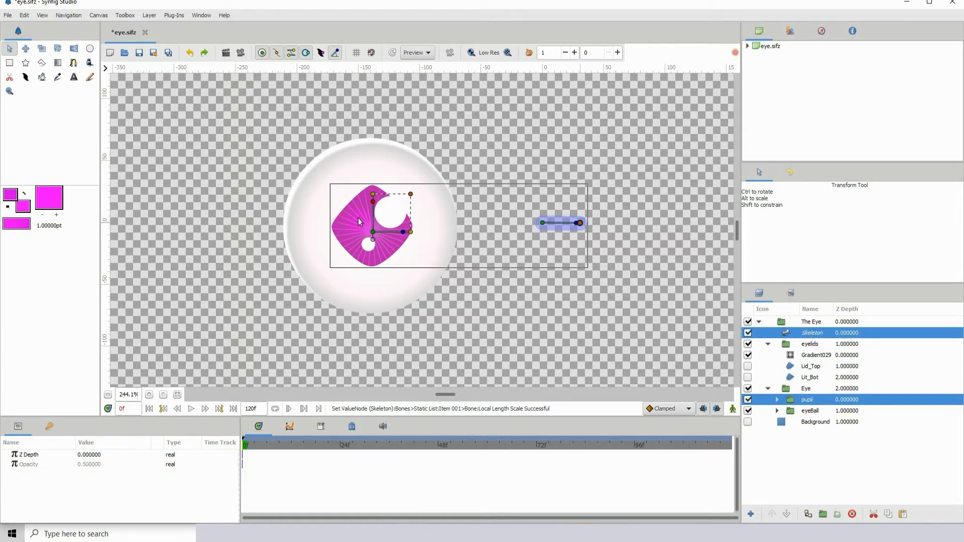
{"action": "right_click", "coordinate": [539, 225]}
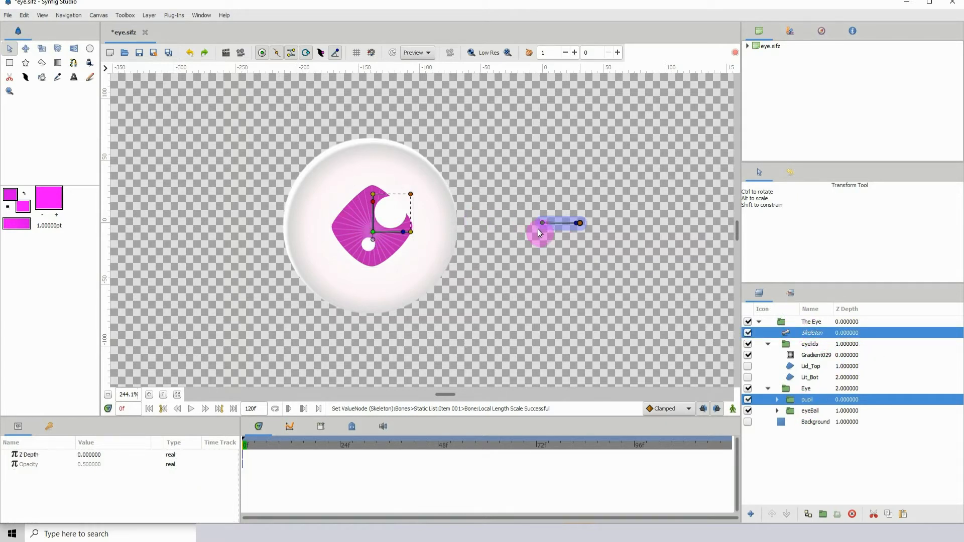
{"action": "left_click", "coordinate": [572, 254]}
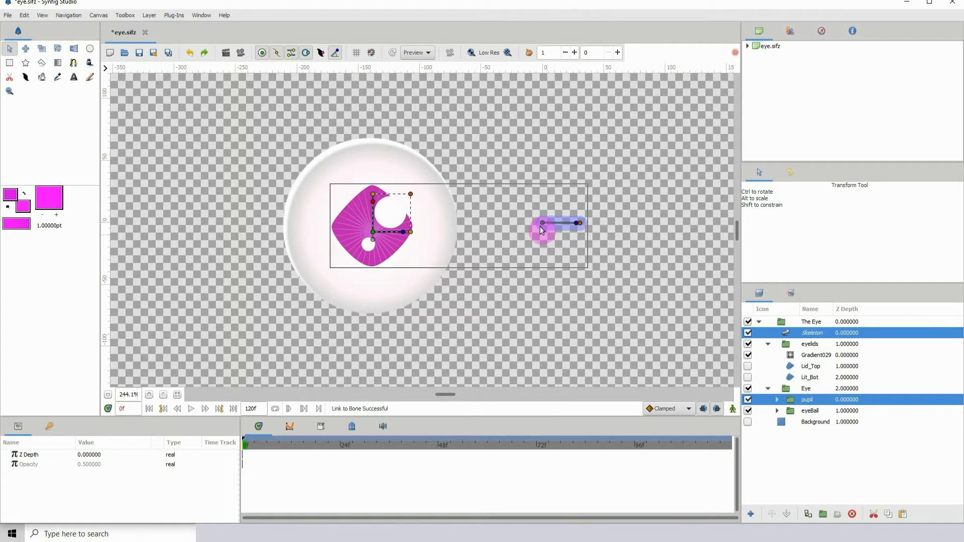
{"action": "left_click_drag", "start_coordinate": [541, 223], "coordinate": [543, 199]}
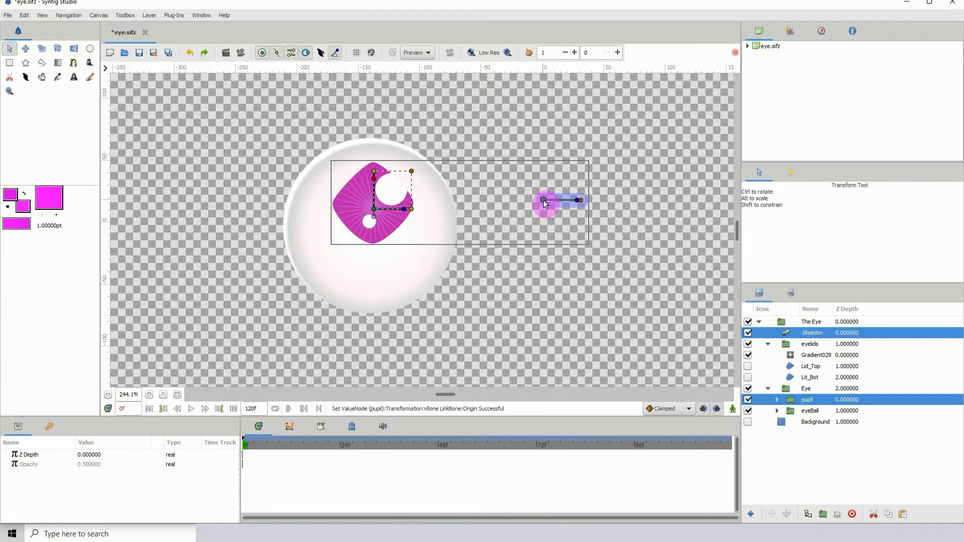
{"action": "key", "text": "ctrl+z"}
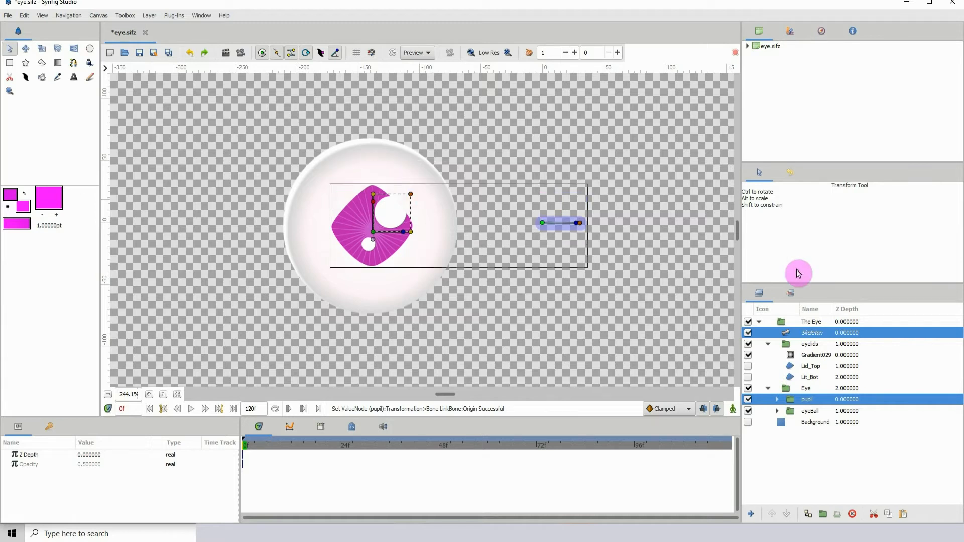
Show the Lid_Top layer and add a second skeleton layer above the existing skeleton.
{"action": "left_click", "coordinate": [786, 366]}
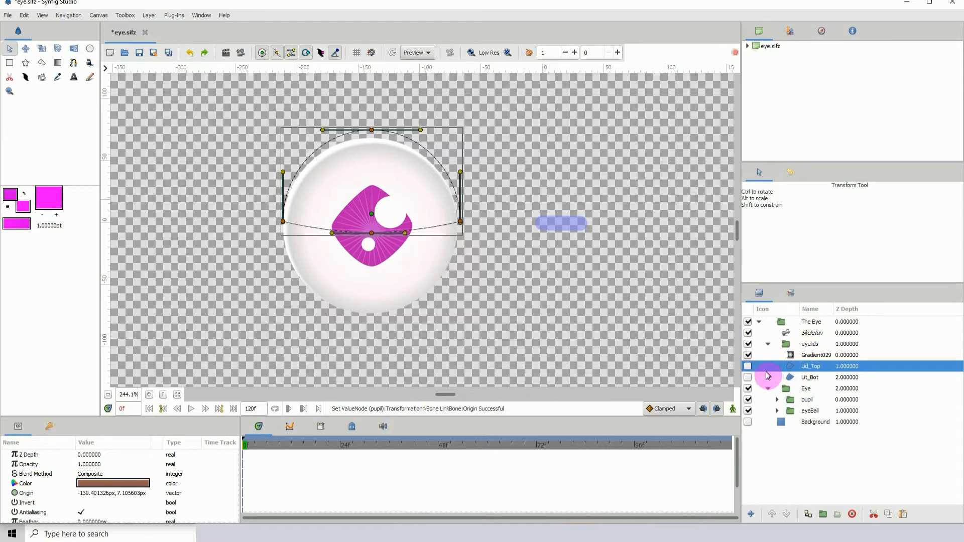
{"action": "left_click", "coordinate": [748, 367]}
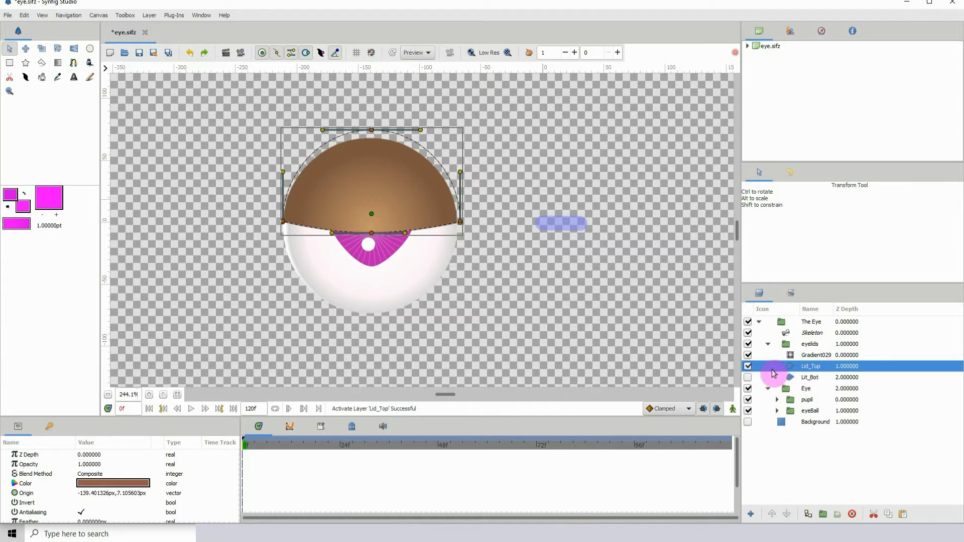
{"action": "left_click", "coordinate": [808, 335]}
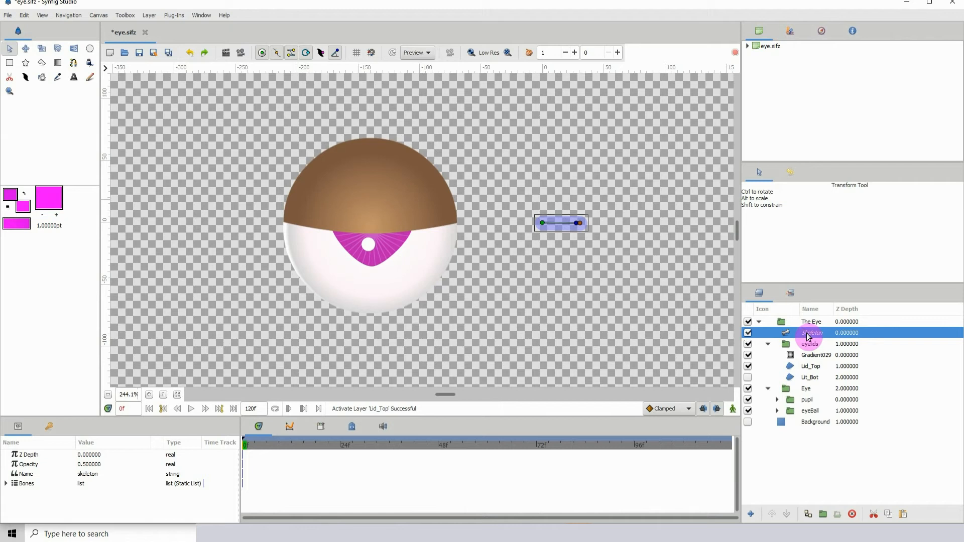
{"action": "right_click", "coordinate": [810, 335]}
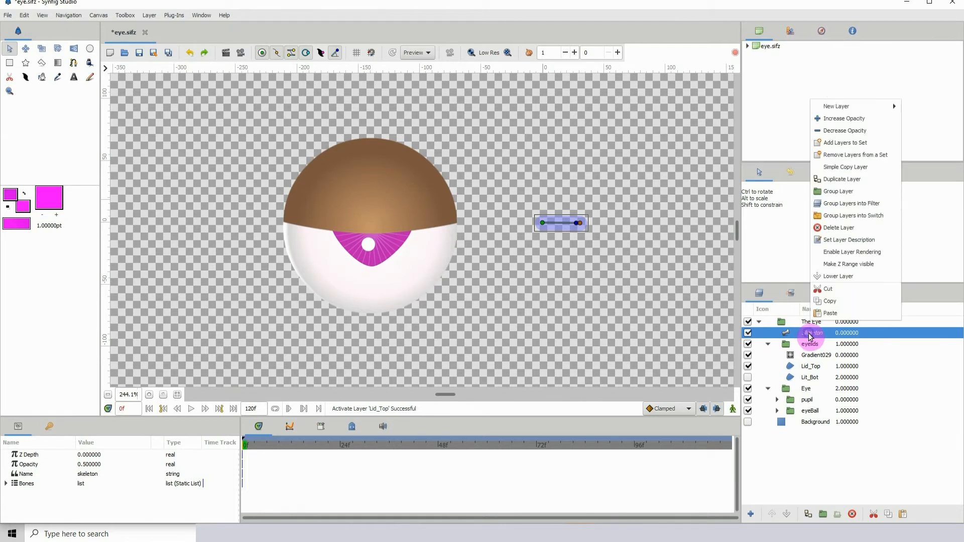
{"action": "mouse_move", "coordinate": [843, 107]}
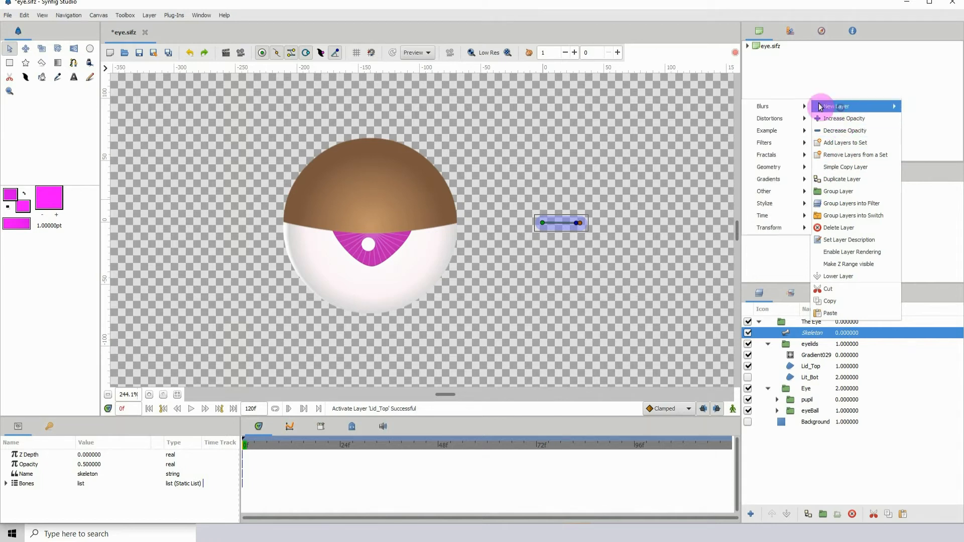
{"action": "mouse_move", "coordinate": [765, 202]}
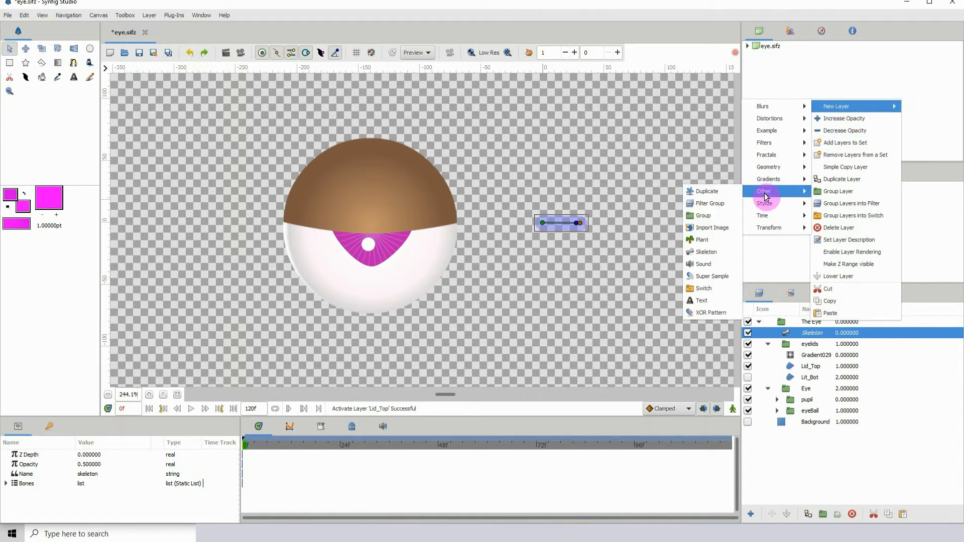
{"action": "left_click", "coordinate": [708, 255]}
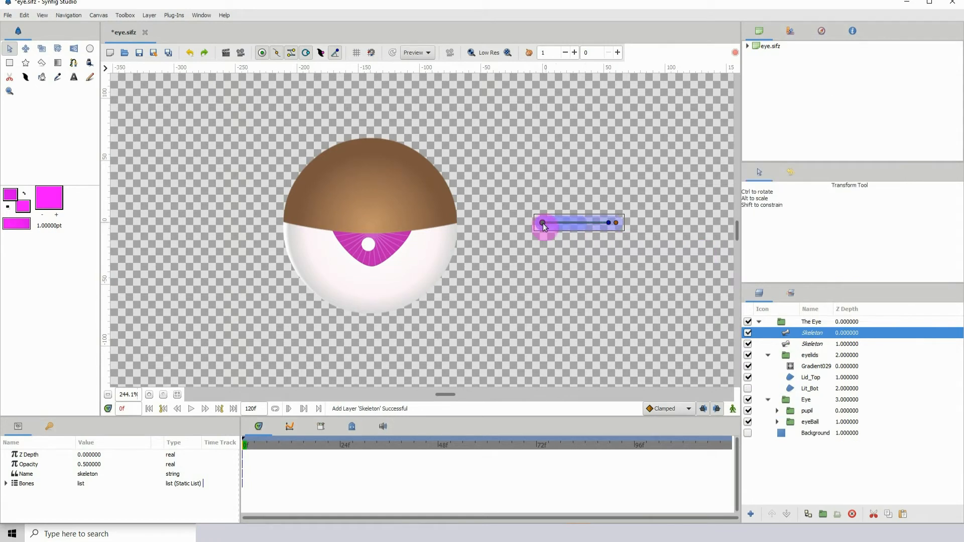
Move the new bone below the first one to about (-0.5, -38.4) px and shorten it to a length scale of about 0.59.
{"action": "left_click_drag", "start_coordinate": [544, 227], "coordinate": [542, 270]}
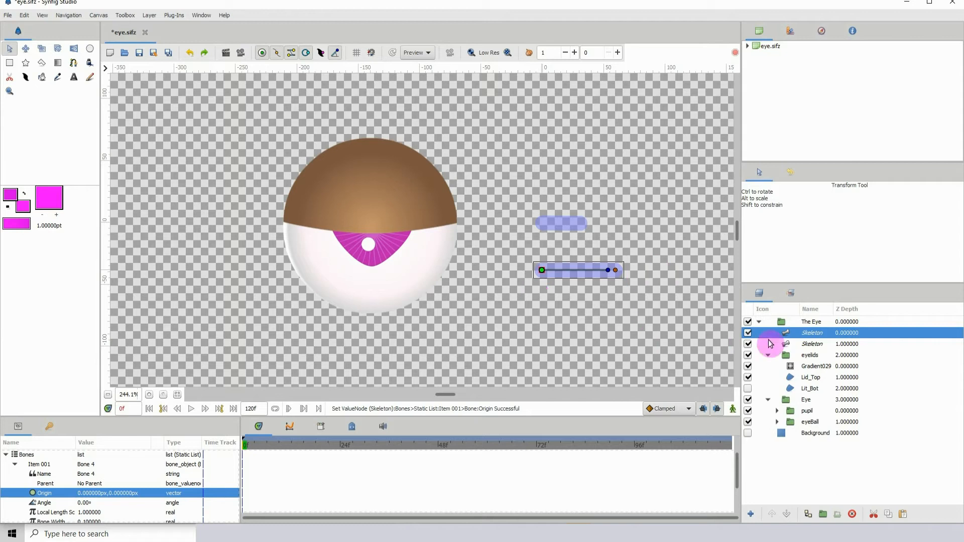
{"action": "left_click", "coordinate": [596, 270]}
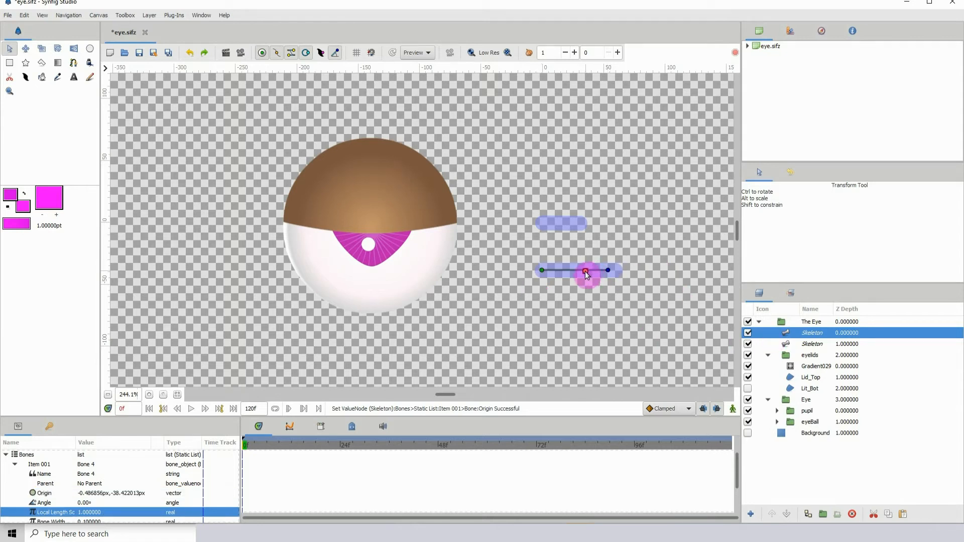
{"action": "left_click_drag", "start_coordinate": [585, 271], "coordinate": [585, 271]}
Rename the new skeleton layer to eyelidTop and move its bone to about 60 px above the first bone.
{"action": "left_click", "coordinate": [813, 334]}
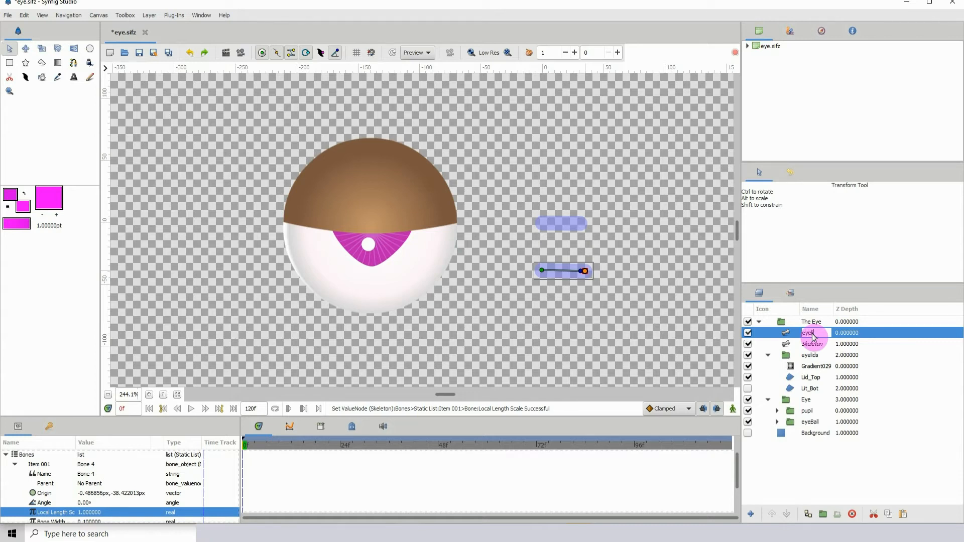
{"action": "type", "text": "eyelid"}
{"action": "key", "text": "Caps_Lock"}
{"action": "type", "text": "T"}
{"action": "key", "text": "Caps_Lock"}
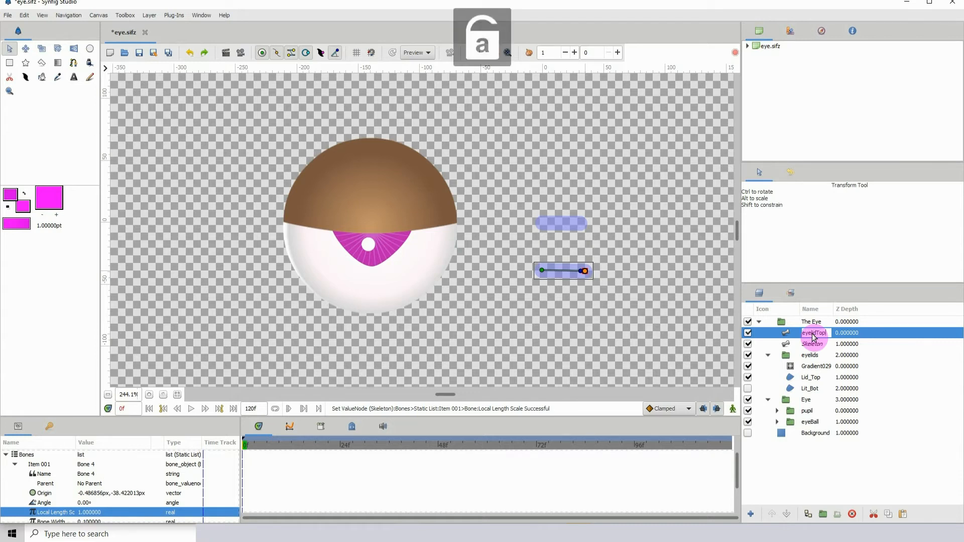
{"action": "key", "text": "Return"}
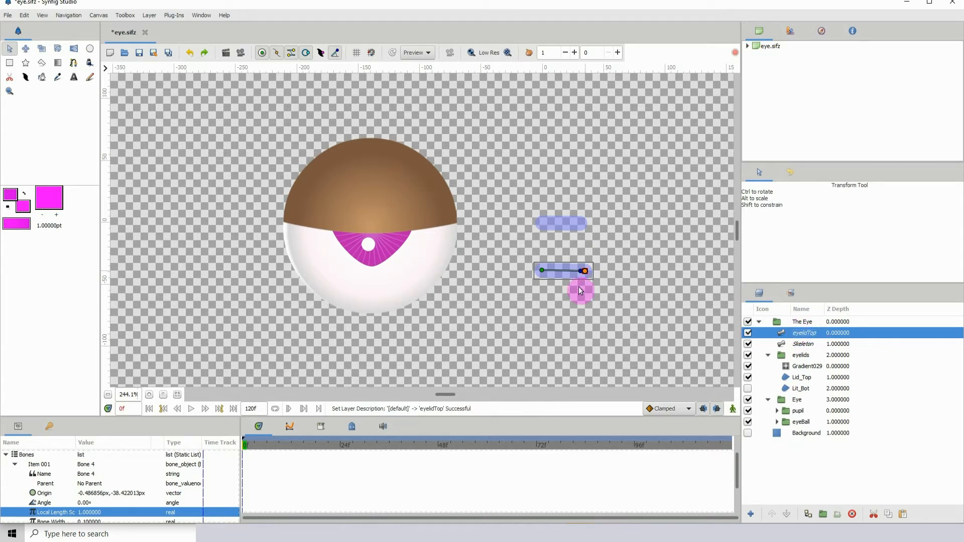
{"action": "left_click", "coordinate": [541, 271]}
{"action": "left_click_drag", "start_coordinate": [538, 190], "coordinate": [542, 176]}
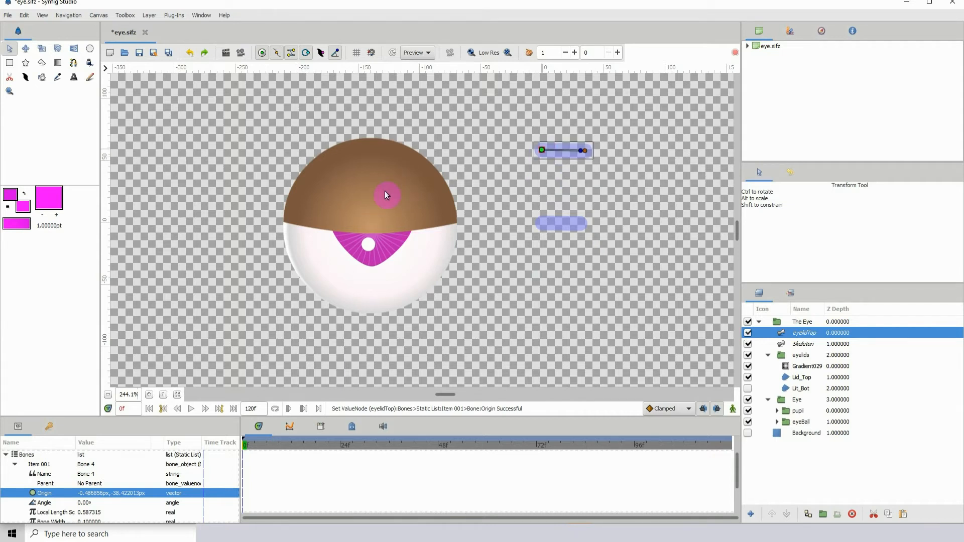
Link the lower-edge vertices of Lid_Top to the eyelidTop bone, including an upward trial move of the vertices that is undone.
{"action": "left_click", "coordinate": [801, 379]}
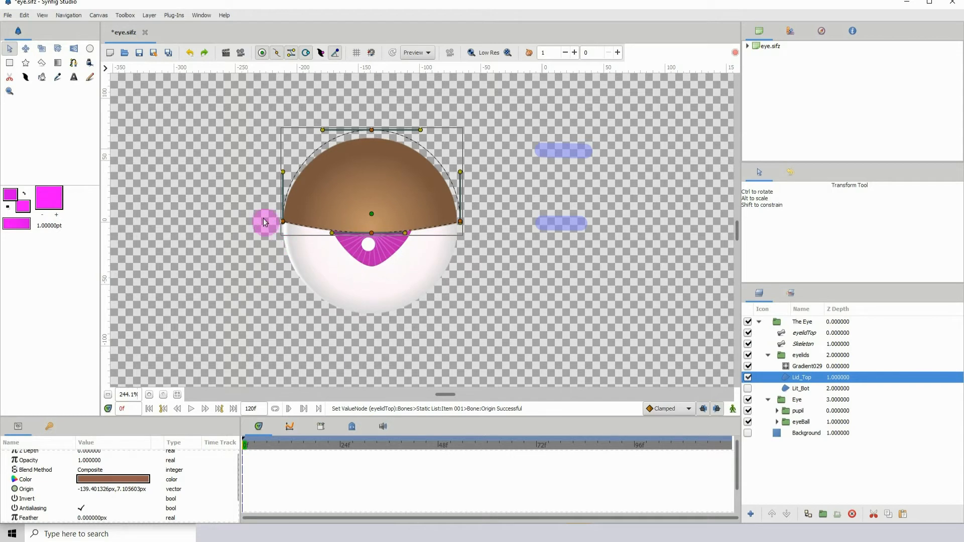
{"action": "left_click_drag", "start_coordinate": [263, 218], "coordinate": [476, 254]}
{"action": "left_click_drag", "start_coordinate": [372, 232], "coordinate": [373, 213]}
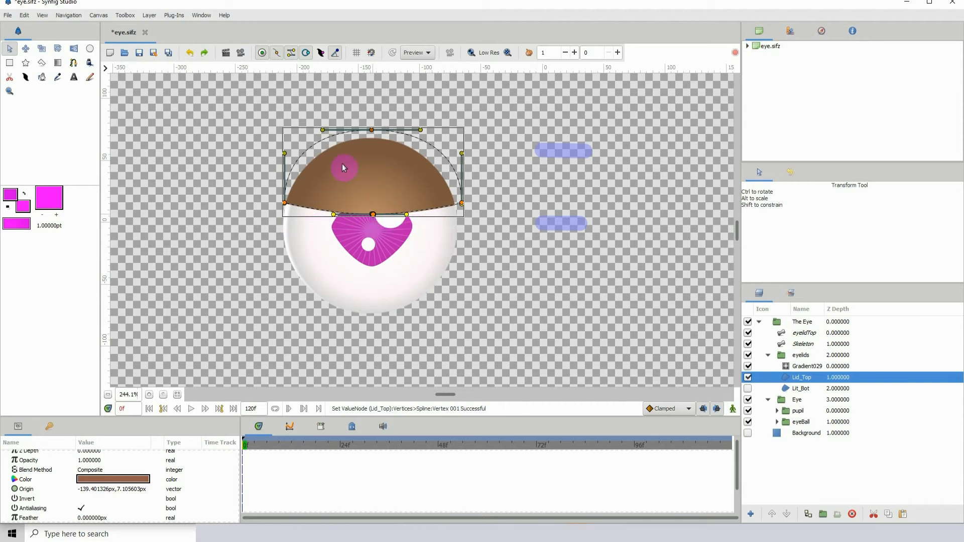
{"action": "key", "text": "ctrl+z"}
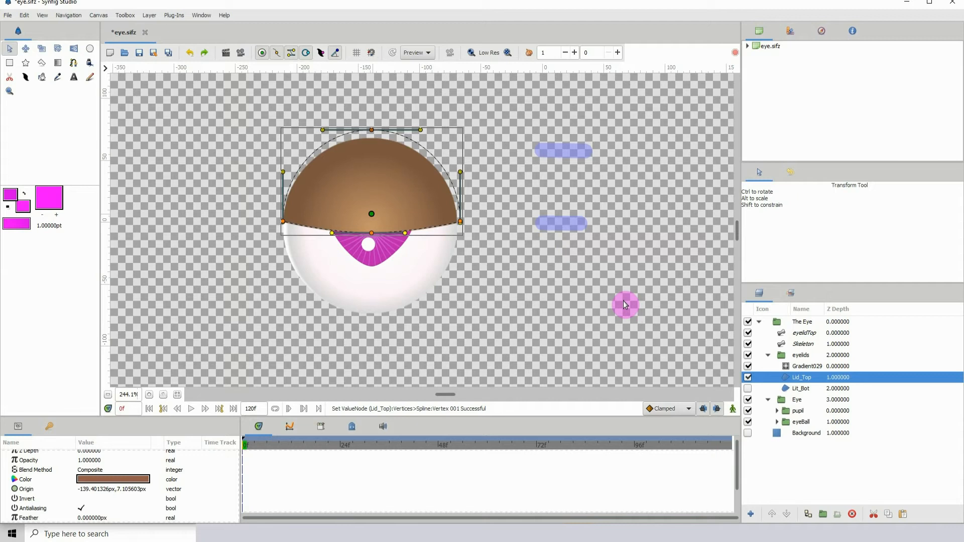
{"action": "left_click", "coordinate": [799, 333], "text": "ctrl"}
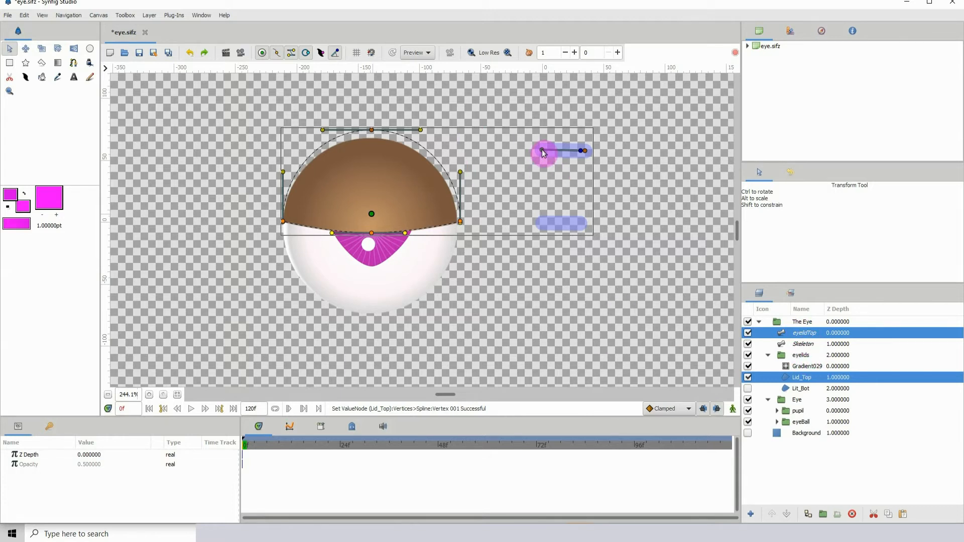
{"action": "right_click", "coordinate": [542, 151]}
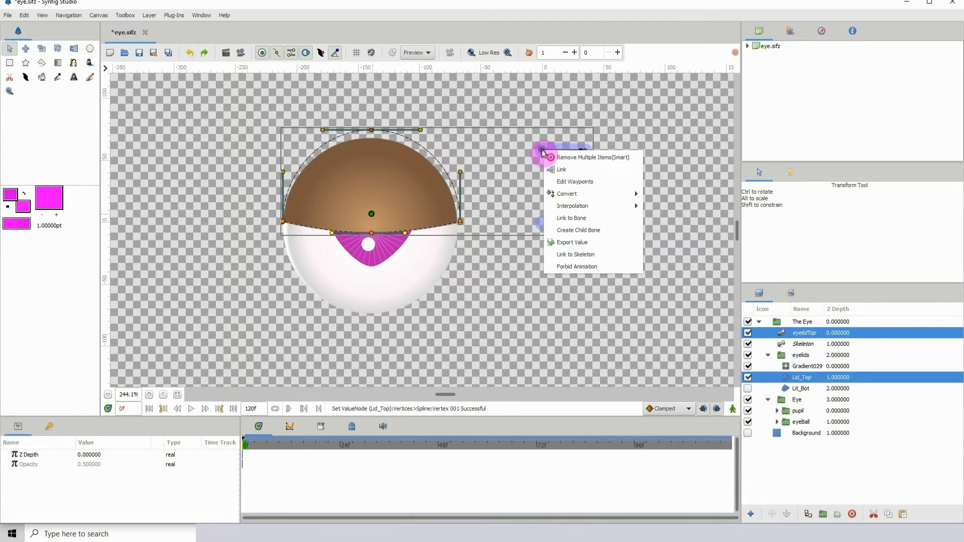
{"action": "left_click", "coordinate": [588, 219]}
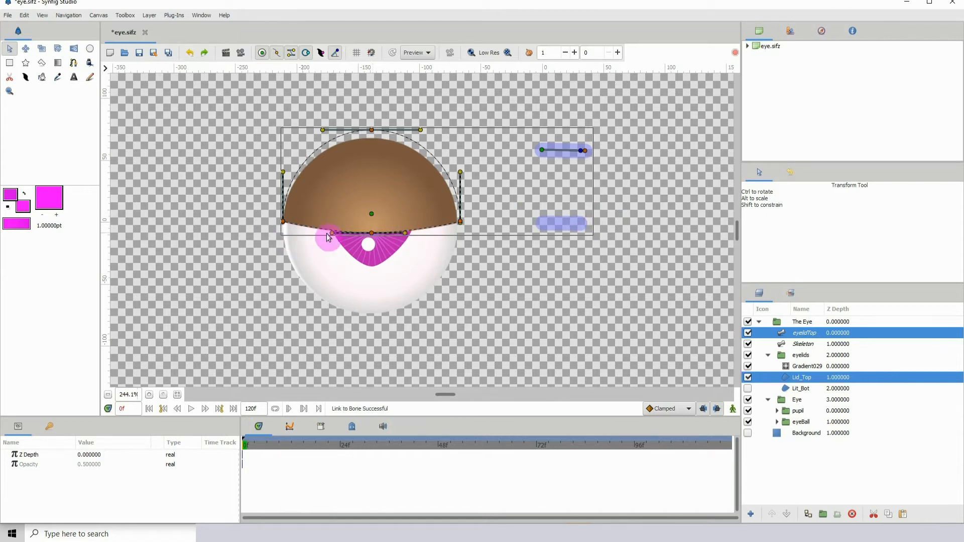
Lower the eyelidTop bone to test the lid, and raise Lid_Top's top vertex with its tangents spread well beyond the eyeball.
{"action": "left_click", "coordinate": [542, 151]}
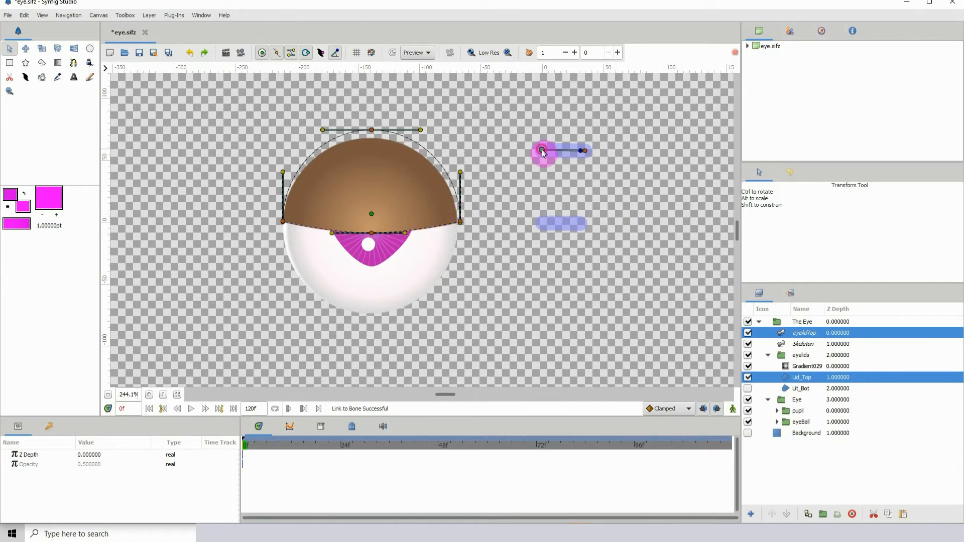
{"action": "left_click_drag", "start_coordinate": [542, 150], "coordinate": [396, 243]}
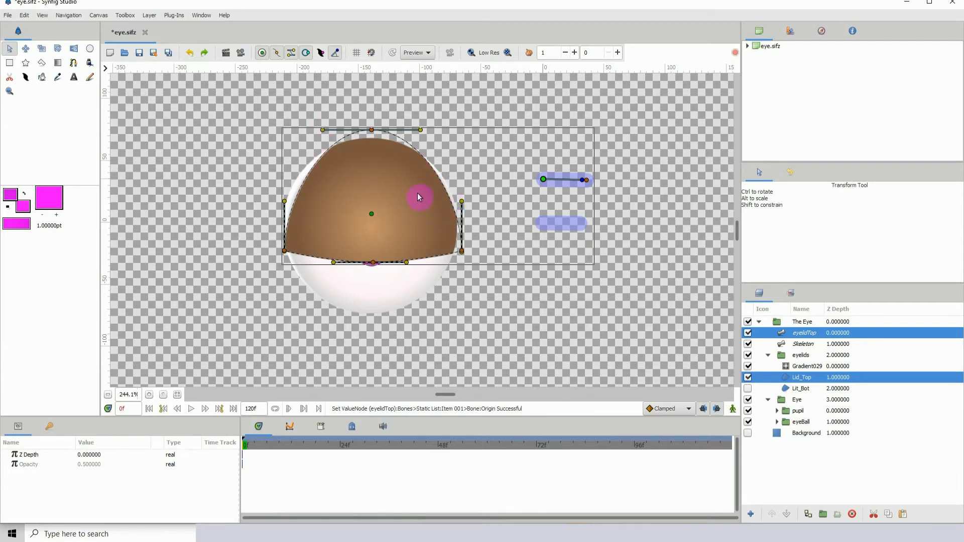
{"action": "left_click_drag", "start_coordinate": [329, 156], "coordinate": [368, 218]}
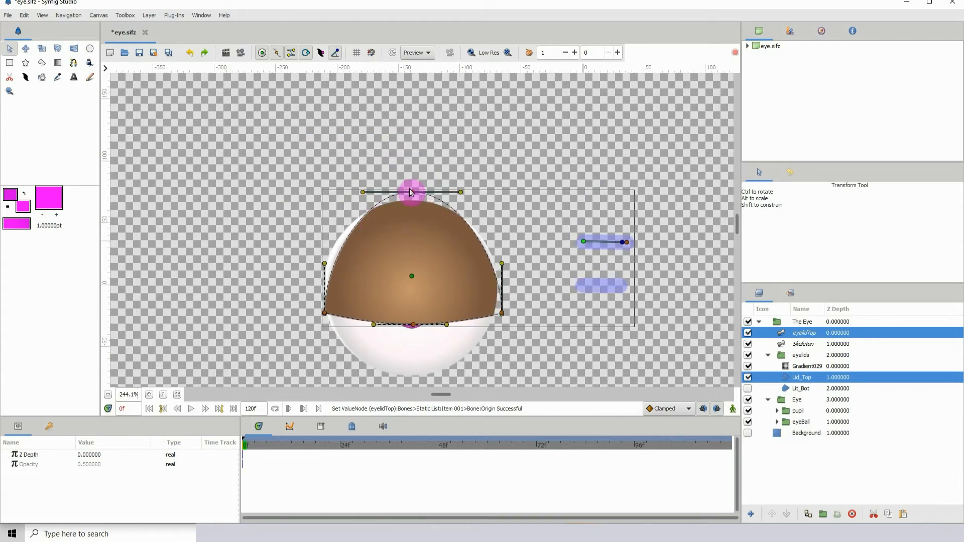
{"action": "left_click_drag", "start_coordinate": [413, 192], "coordinate": [281, 124]}
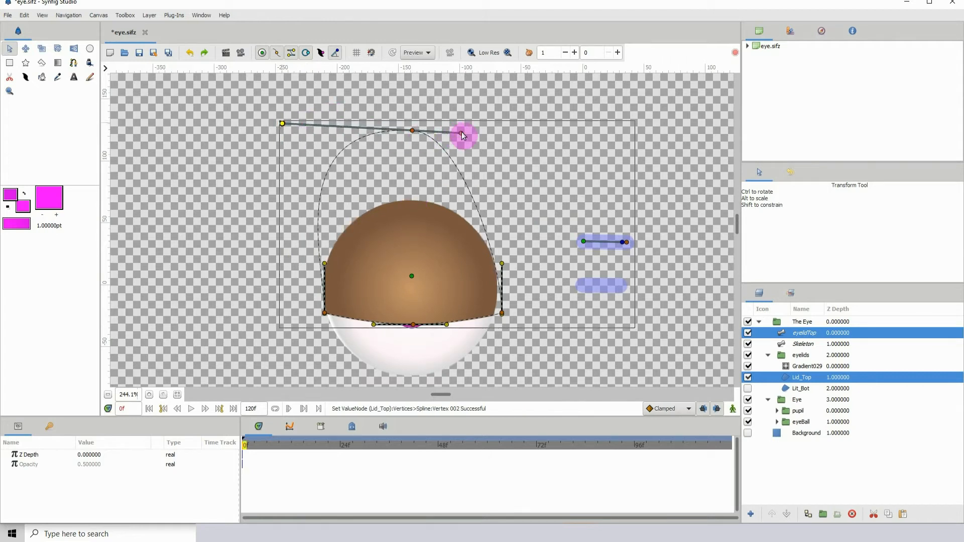
{"action": "left_click_drag", "start_coordinate": [464, 131], "coordinate": [533, 99]}
{"action": "left_click_drag", "start_coordinate": [461, 133], "coordinate": [524, 103]}
{"action": "left_click_drag", "start_coordinate": [412, 131], "coordinate": [409, 122]}
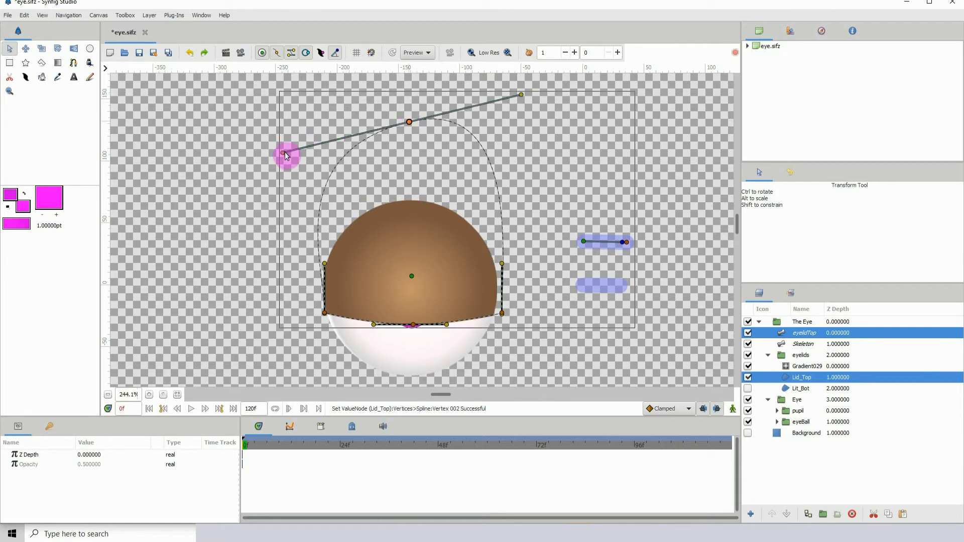
{"action": "left_click_drag", "start_coordinate": [284, 152], "coordinate": [201, 125]}
Pull Lid_Top's side tangents outward to widen the outline around the eyeball, and raise the eyelidTop bone again to reopen the eye.
{"action": "left_click", "coordinate": [329, 275]}
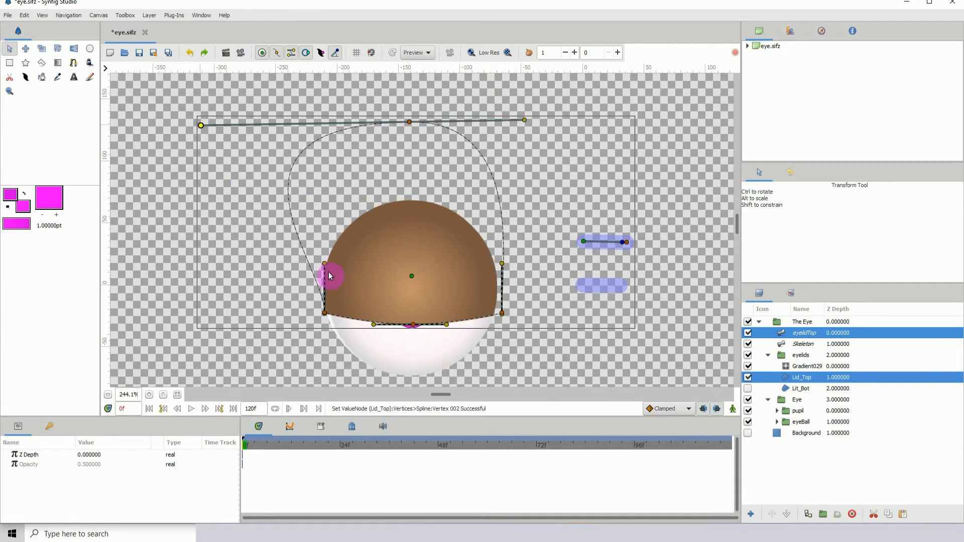
{"action": "left_click_drag", "start_coordinate": [325, 267], "coordinate": [272, 262]}
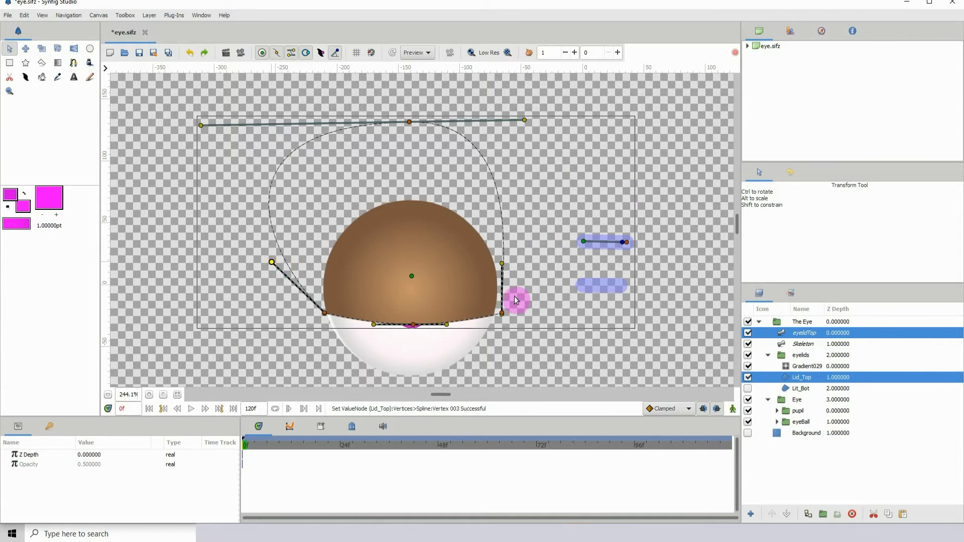
{"action": "left_click_drag", "start_coordinate": [501, 263], "coordinate": [566, 263]}
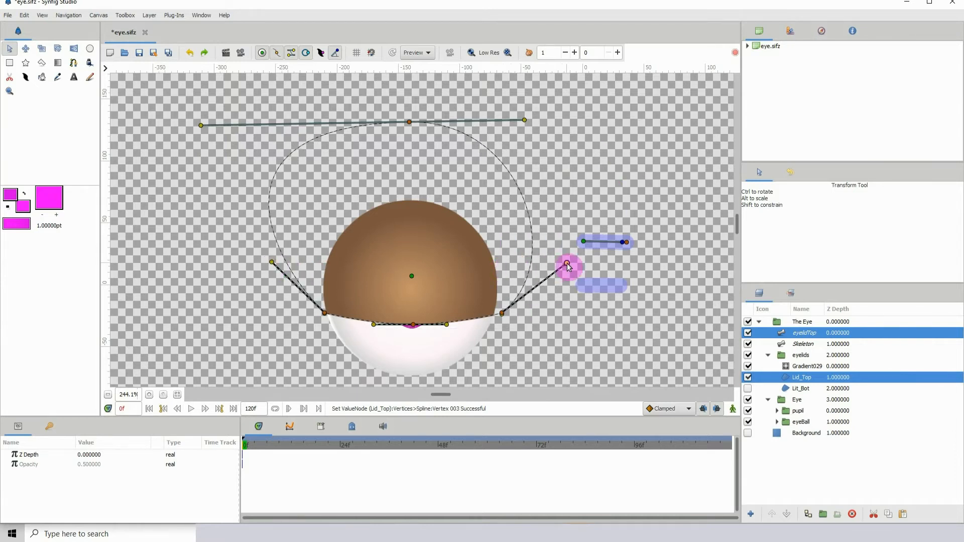
{"action": "left_click_drag", "start_coordinate": [414, 125], "coordinate": [431, 110]}
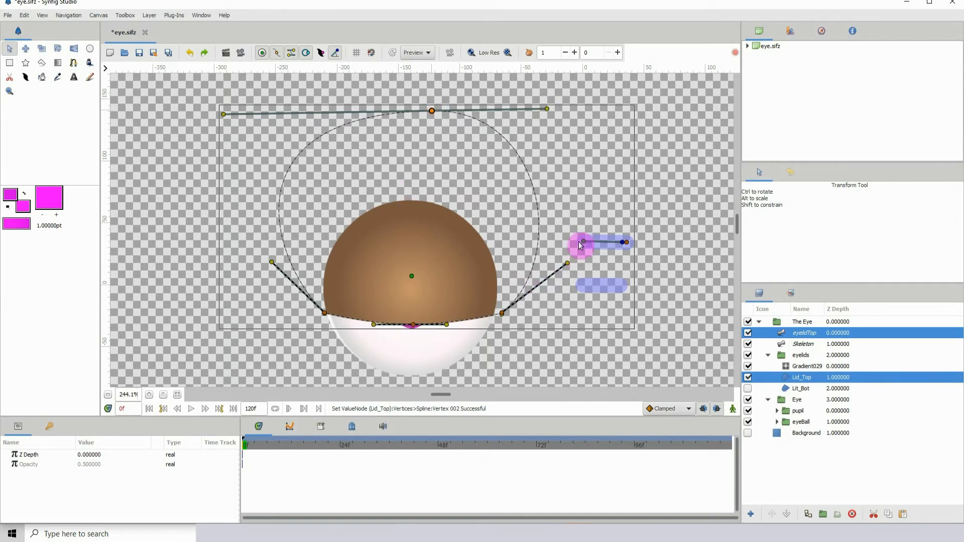
{"action": "left_click_drag", "start_coordinate": [581, 245], "coordinate": [585, 220]}
{"action": "left_click_drag", "start_coordinate": [534, 283], "coordinate": [521, 236]}
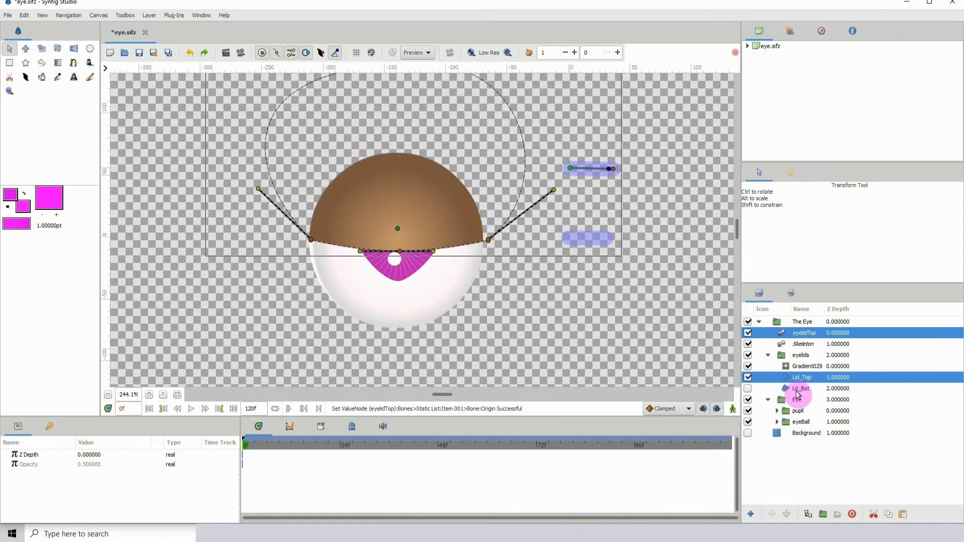
Hide the Lid_Top layer and show the Lit_Bot layer.
{"action": "left_click", "coordinate": [801, 389]}
{"action": "left_click", "coordinate": [748, 388]}
{"action": "left_click", "coordinate": [747, 377]}
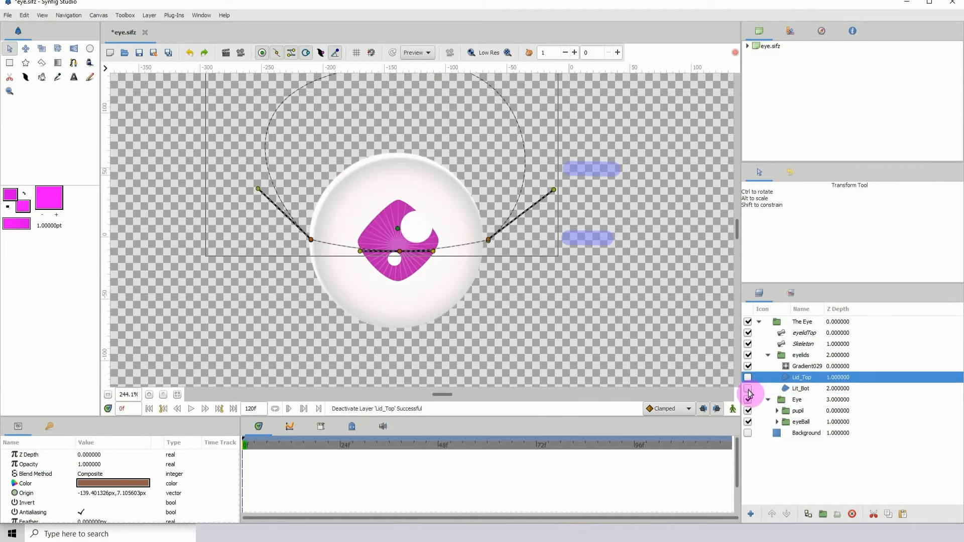
{"action": "left_click", "coordinate": [748, 388]}
Add a skeleton layer above eyelidTop and place its shortened bone below the other two at about (0.7, -41.3) px.
{"action": "right_click", "coordinate": [799, 337]}
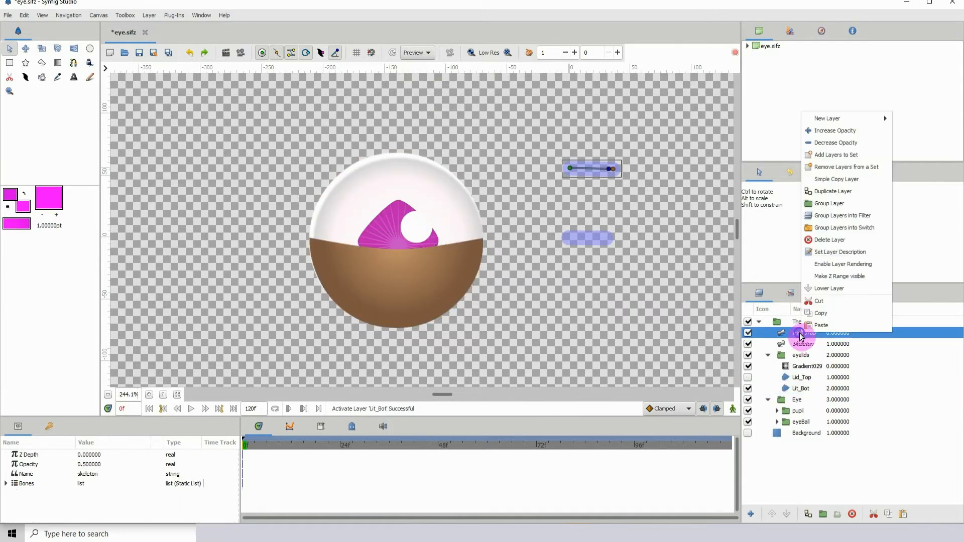
{"action": "mouse_move", "coordinate": [847, 118]}
{"action": "mouse_move", "coordinate": [752, 203]}
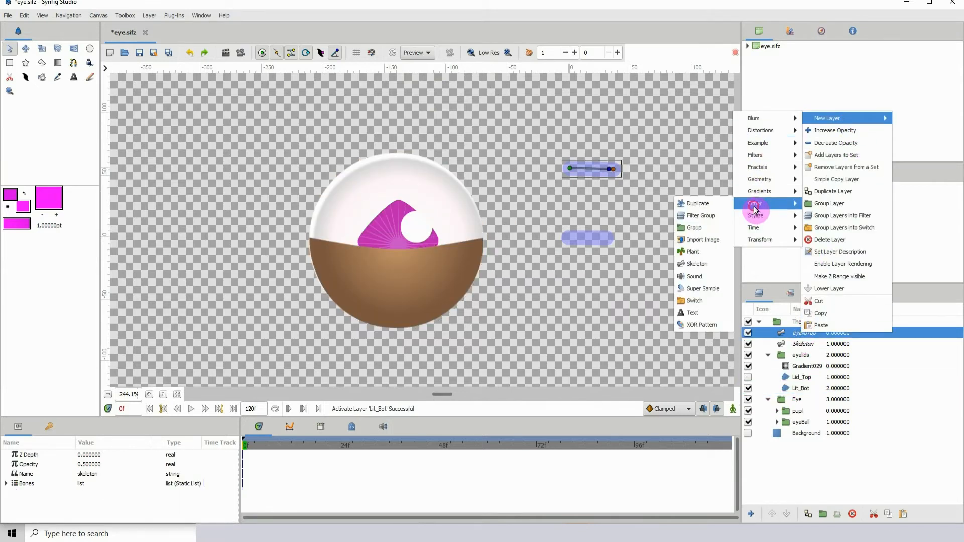
{"action": "left_click", "coordinate": [691, 264]}
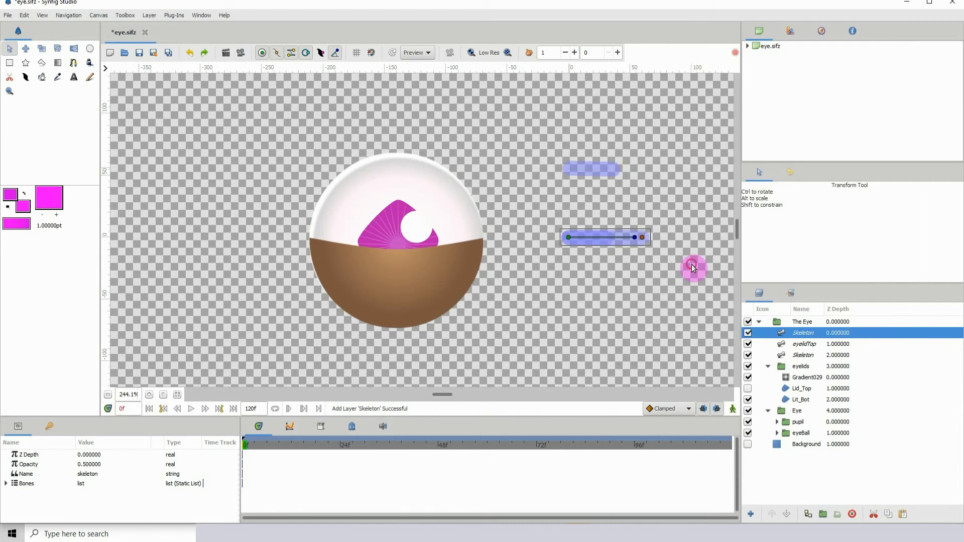
{"action": "left_click", "coordinate": [568, 238]}
{"action": "left_click_drag", "start_coordinate": [569, 288], "coordinate": [569, 288]}
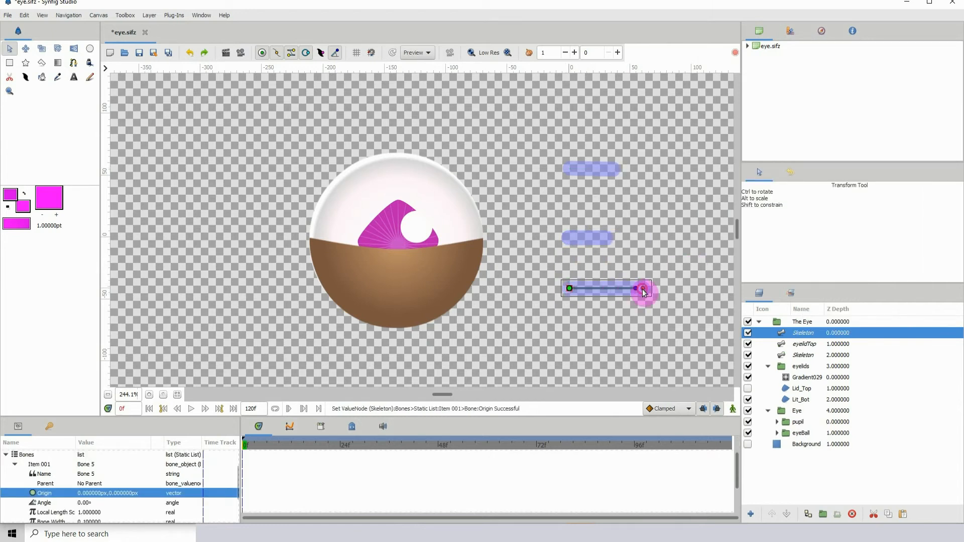
{"action": "left_click_drag", "start_coordinate": [642, 288], "coordinate": [609, 287]}
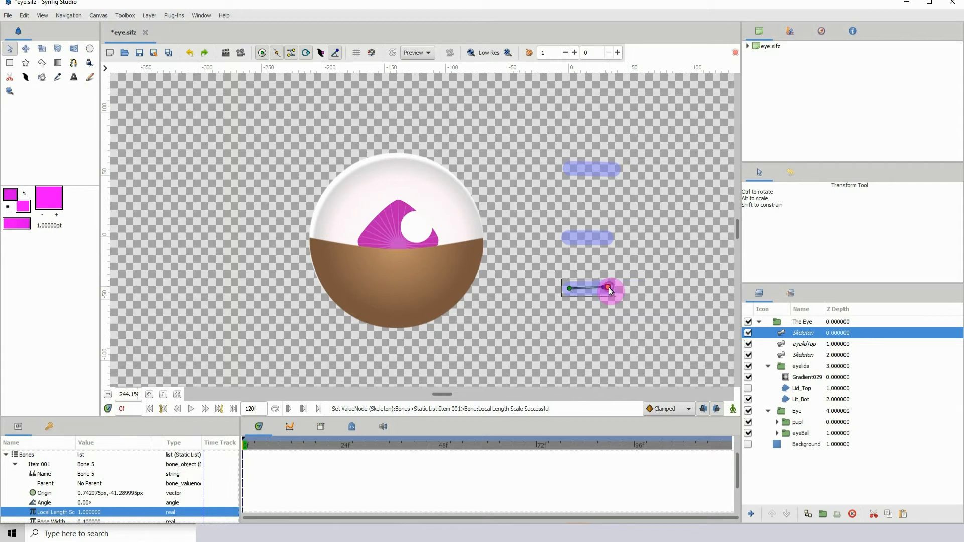
Link the upper-edge vertices of Lit_Bot to the bone of the newly added skeleton.
{"action": "left_click", "coordinate": [799, 400]}
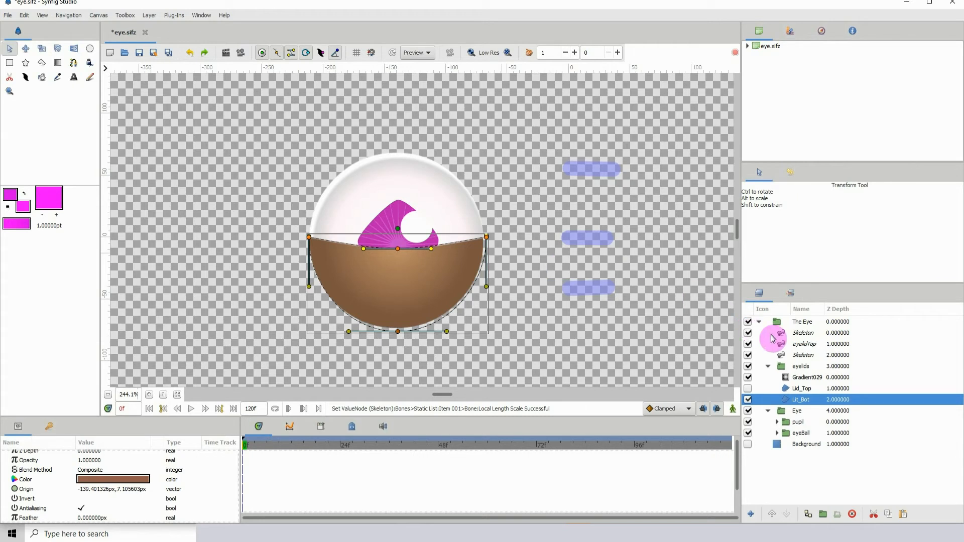
{"action": "left_click", "coordinate": [803, 333], "text": "ctrl"}
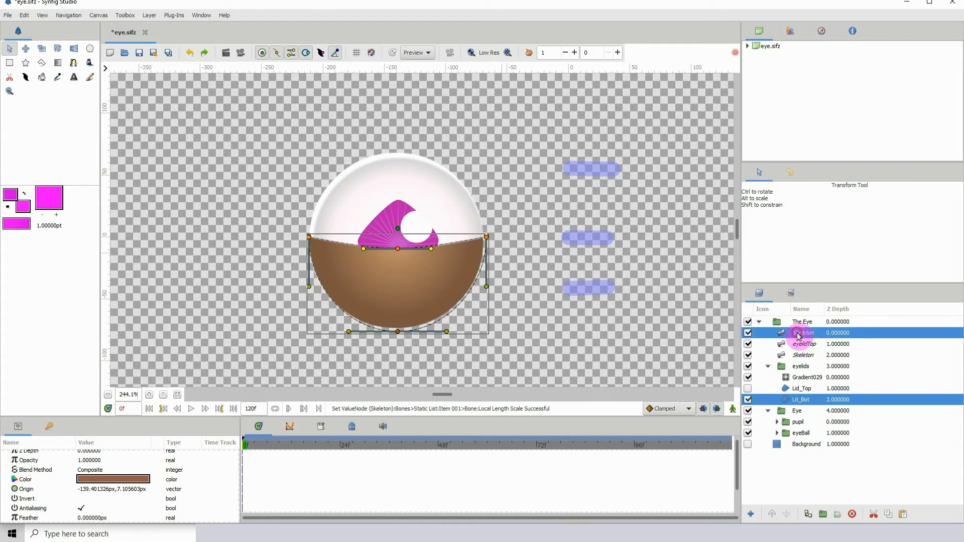
{"action": "right_click", "coordinate": [571, 291]}
{"action": "left_click", "coordinate": [601, 357]}
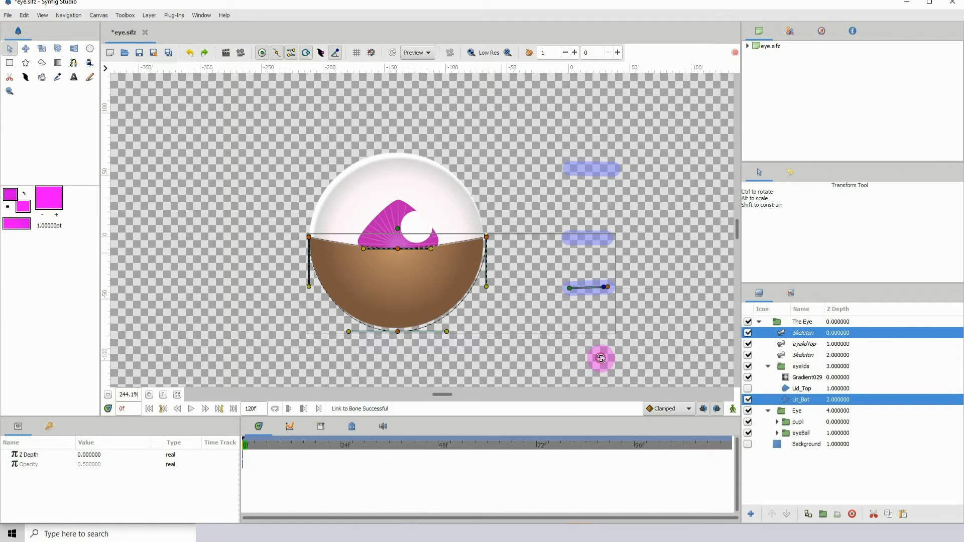
With the lowest bone raised, stretch Lit_Bot's bottom vertex and side tangents well beyond the eyeball, and lower the bone again.
{"action": "mouse_move", "coordinate": [570, 288]}
{"action": "left_mouse_down"}
{"action": "mouse_move", "coordinate": [569, 314]}
{"action": "mouse_move", "coordinate": [569, 277]}
{"action": "left_mouse_up"}
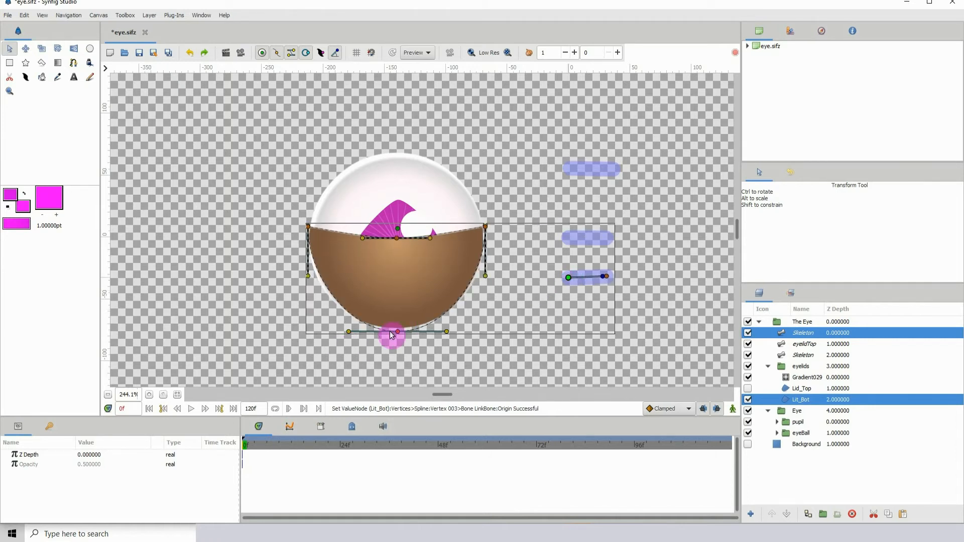
{"action": "left_click_drag", "start_coordinate": [397, 333], "coordinate": [394, 377]}
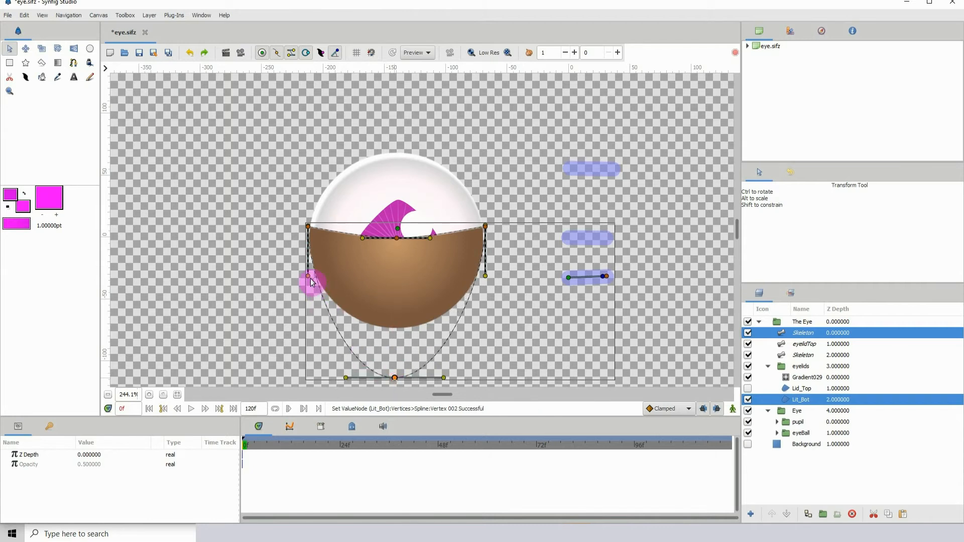
{"action": "left_click_drag", "start_coordinate": [307, 279], "coordinate": [235, 319]}
{"action": "left_click_drag", "start_coordinate": [485, 276], "coordinate": [562, 328]}
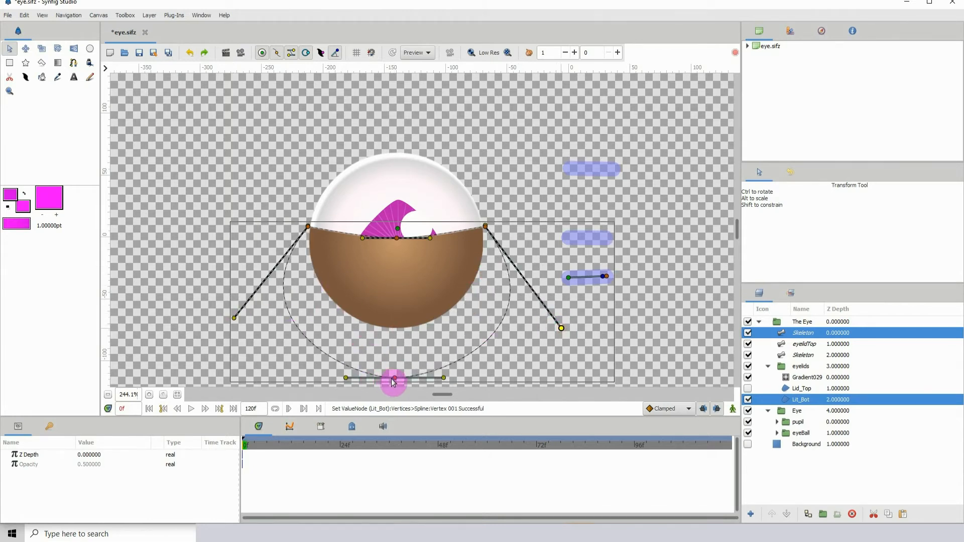
{"action": "left_click_drag", "start_coordinate": [392, 378], "coordinate": [394, 396]}
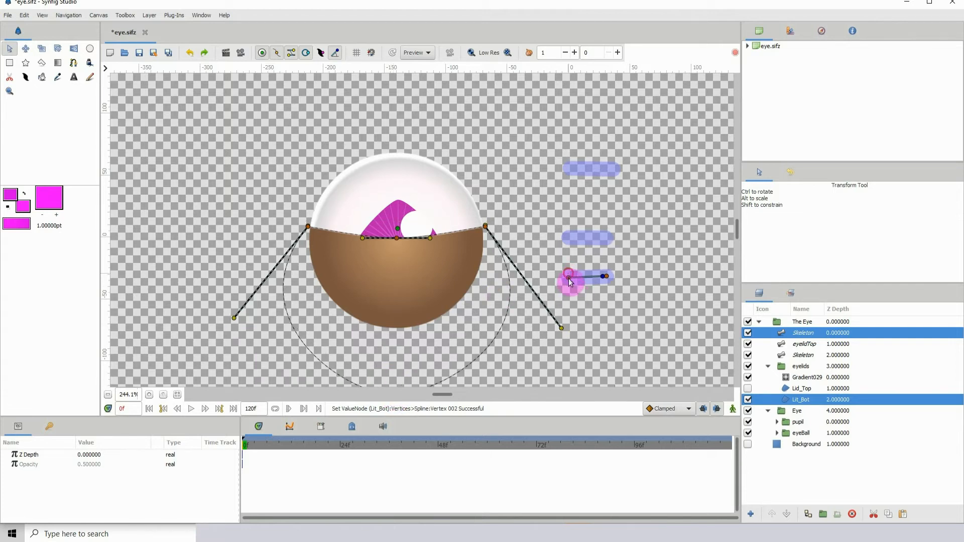
{"action": "left_click_drag", "start_coordinate": [568, 278], "coordinate": [570, 291]}
Rename the newest skeleton layer to eyeLidBot and show the Lid_Top layer again.
{"action": "left_click", "coordinate": [748, 333]}
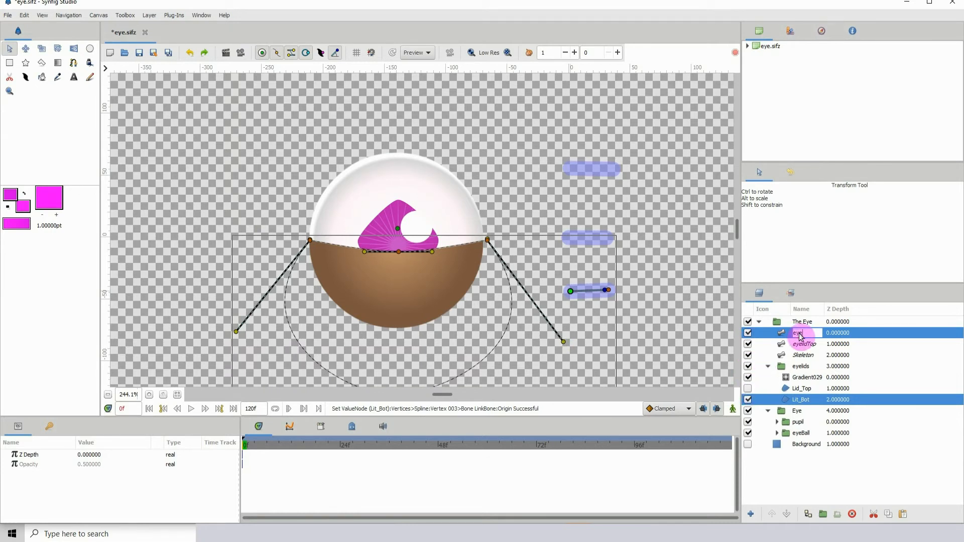
{"action": "key", "text": "Caps_Lock"}
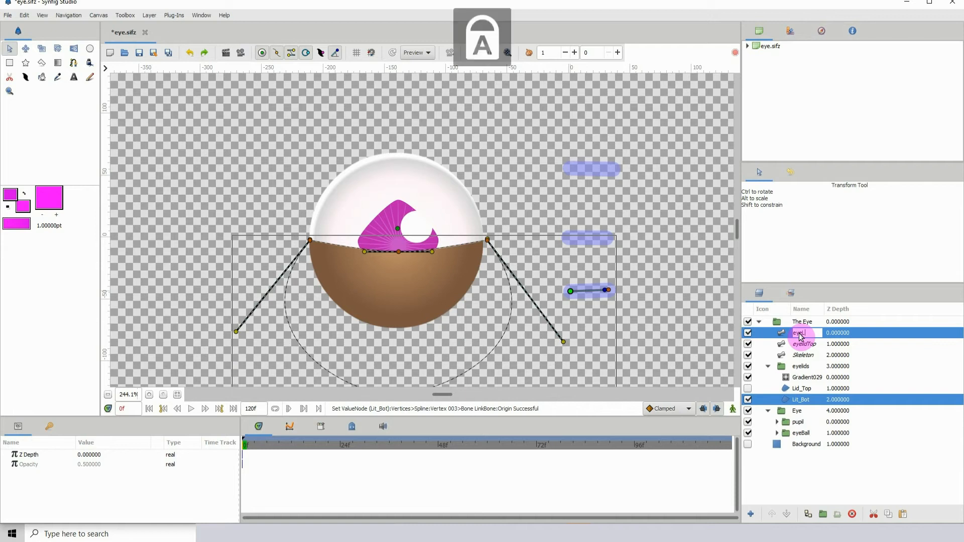
{"action": "type", "text": "d"}
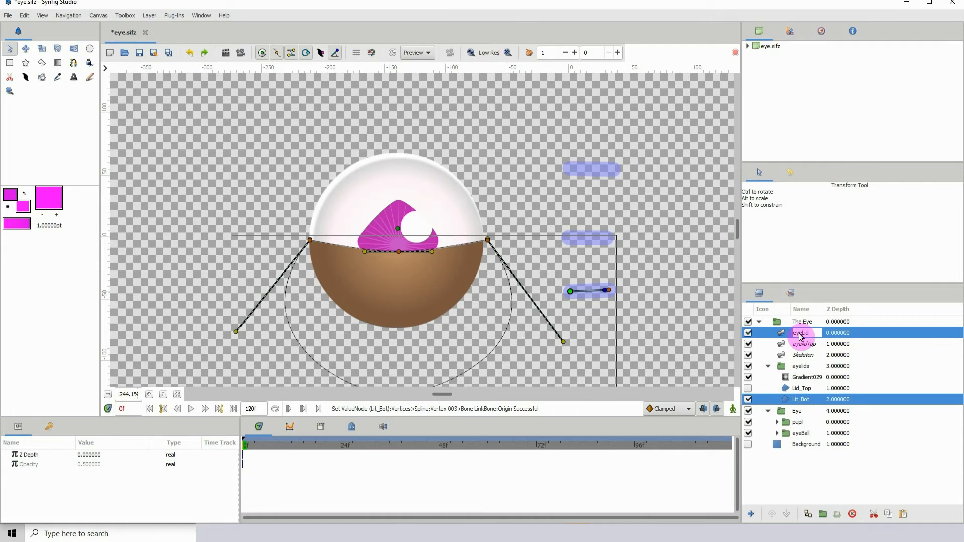
{"action": "key", "text": "Caps_Lock"}
{"action": "type", "text": "Bo"}
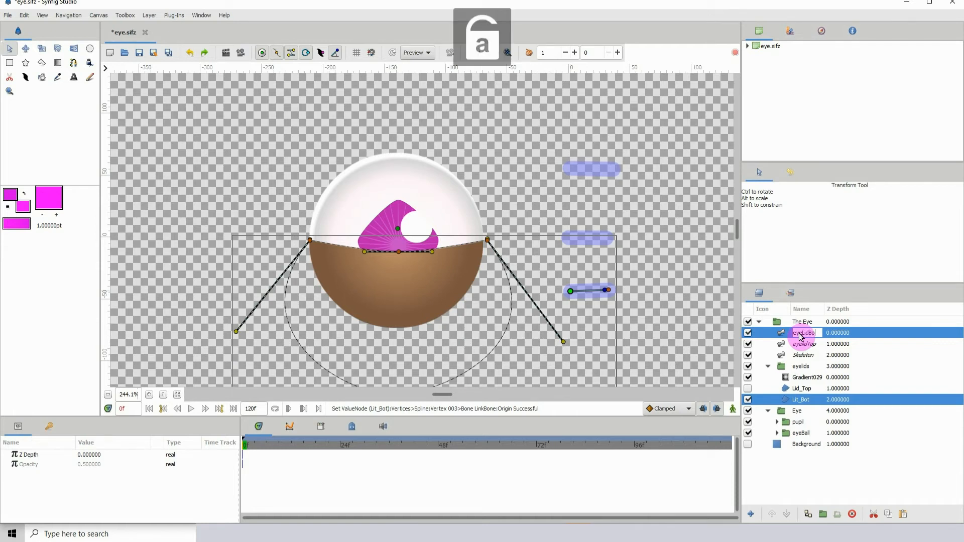
{"action": "type", "text": "t"}
{"action": "key", "text": "Return"}
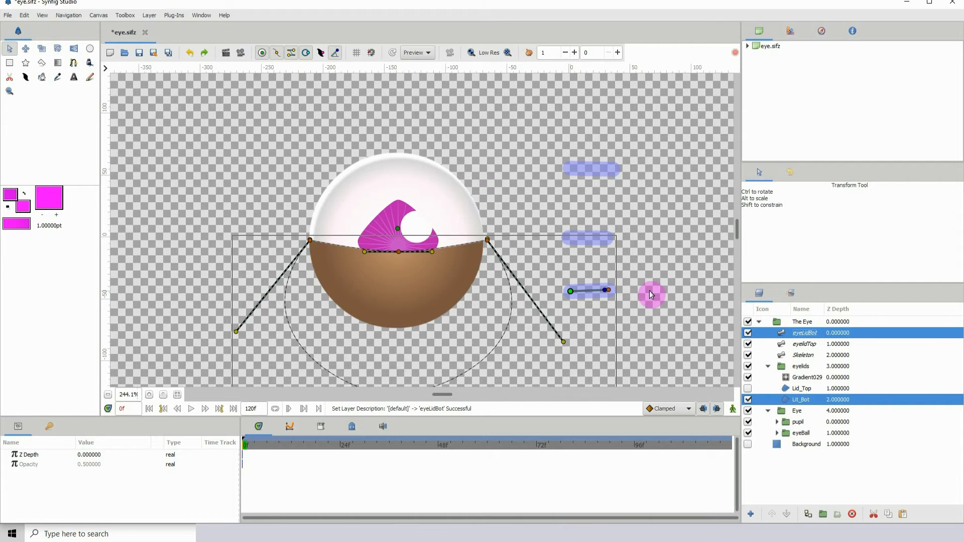
{"action": "left_click", "coordinate": [749, 390]}
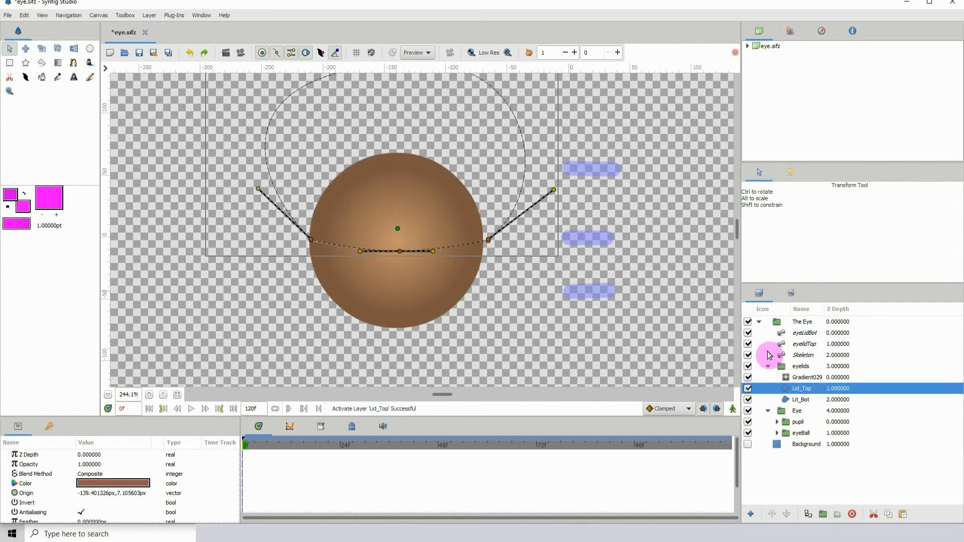
Lower the eyeLidBot bone slightly to part the bottom eyelid from the top one.
{"action": "left_click", "coordinate": [801, 322]}
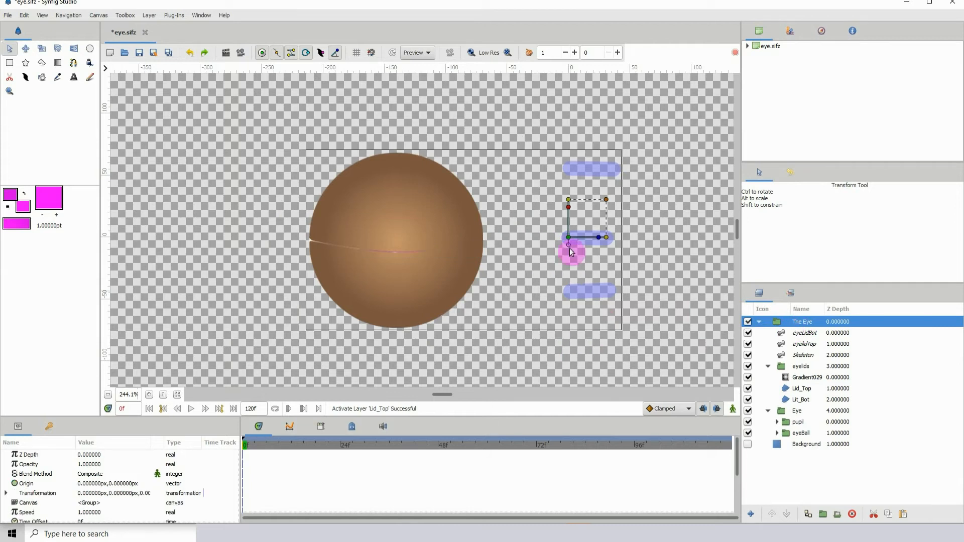
{"action": "left_click", "coordinate": [803, 334]}
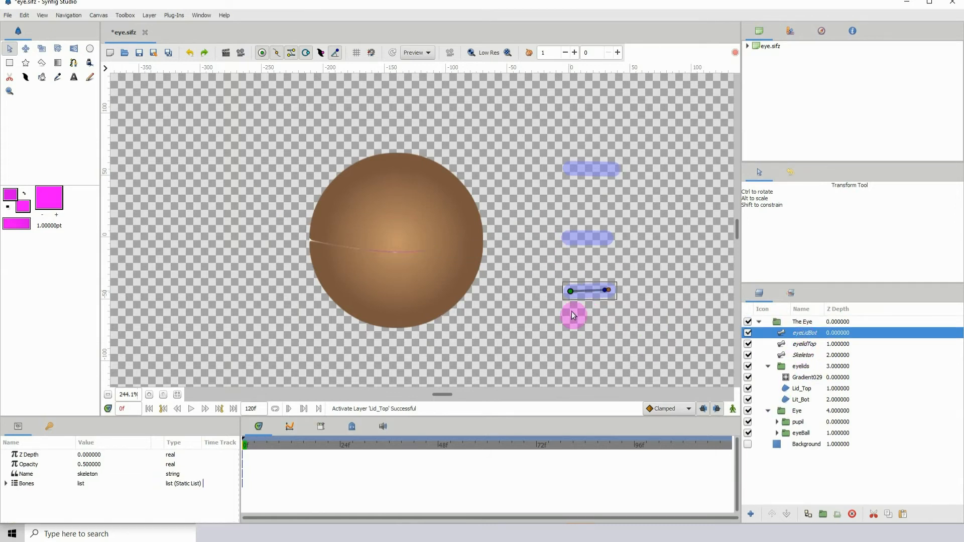
{"action": "left_click_drag", "start_coordinate": [569, 292], "coordinate": [574, 311]}
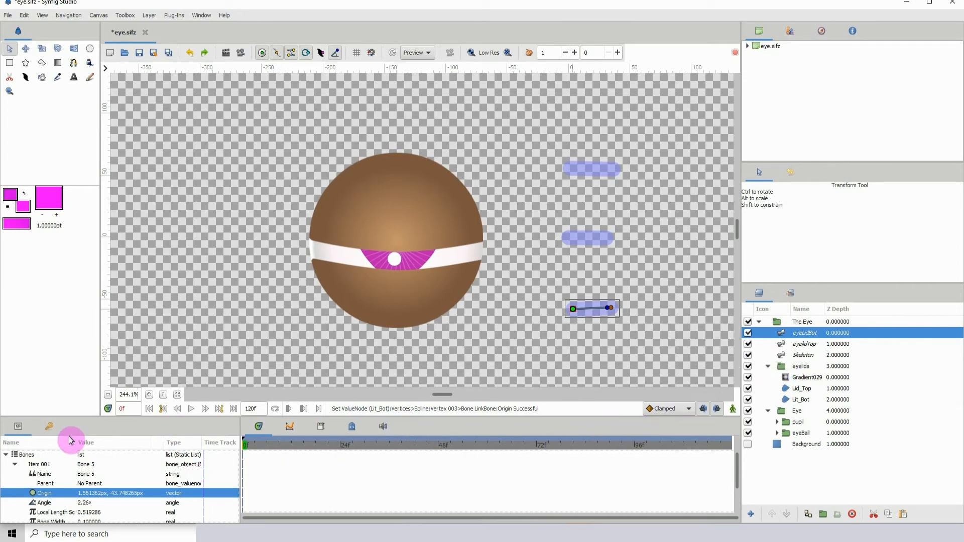
Remove the keyframe at frame 0.
{"action": "left_click", "coordinate": [51, 428]}
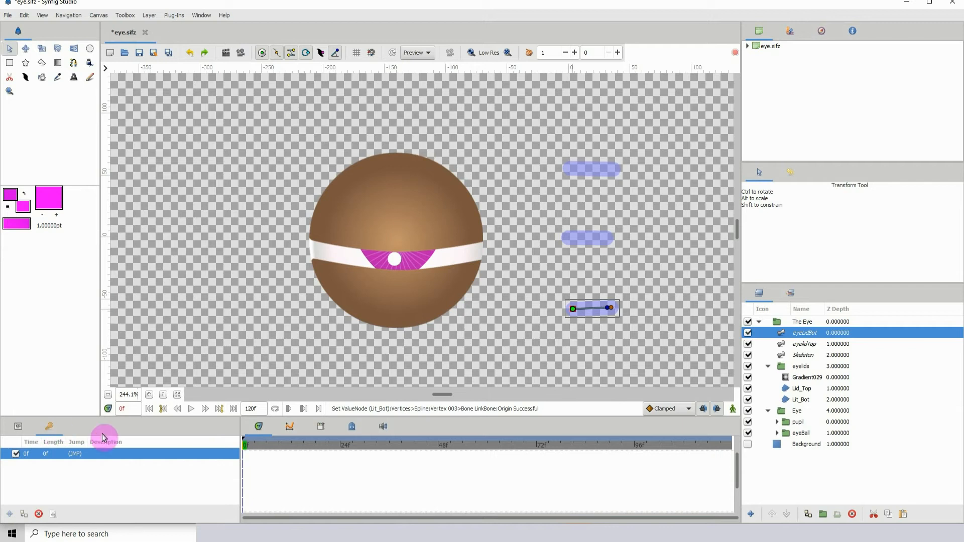
{"action": "left_click", "coordinate": [40, 513]}
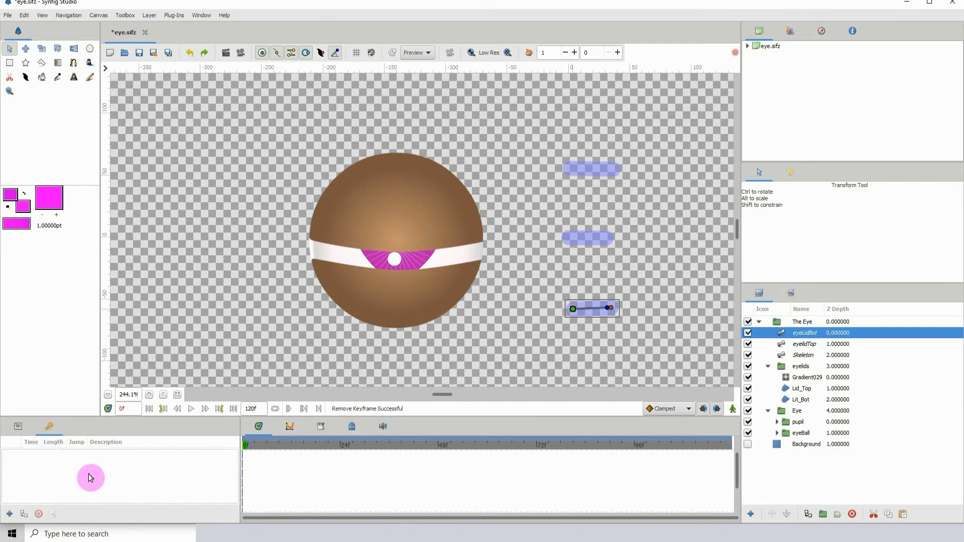
At frame 3, raise the eyelidTop bone and lower the eyeLidBot bone until both lids are fully off the eyeball.
{"action": "left_click", "coordinate": [250, 446]}
{"action": "left_click_drag", "start_coordinate": [266, 453], "coordinate": [254, 452]}
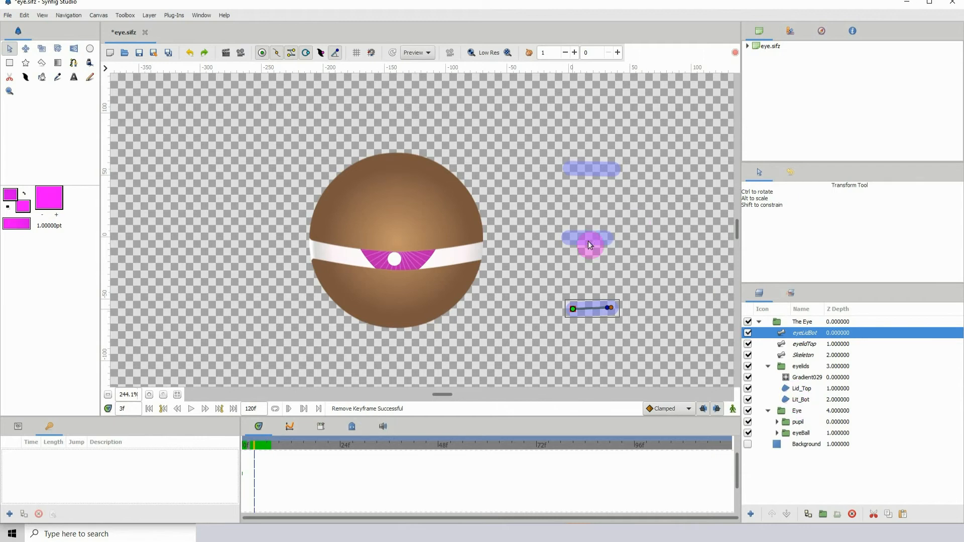
{"action": "left_click", "coordinate": [802, 344]}
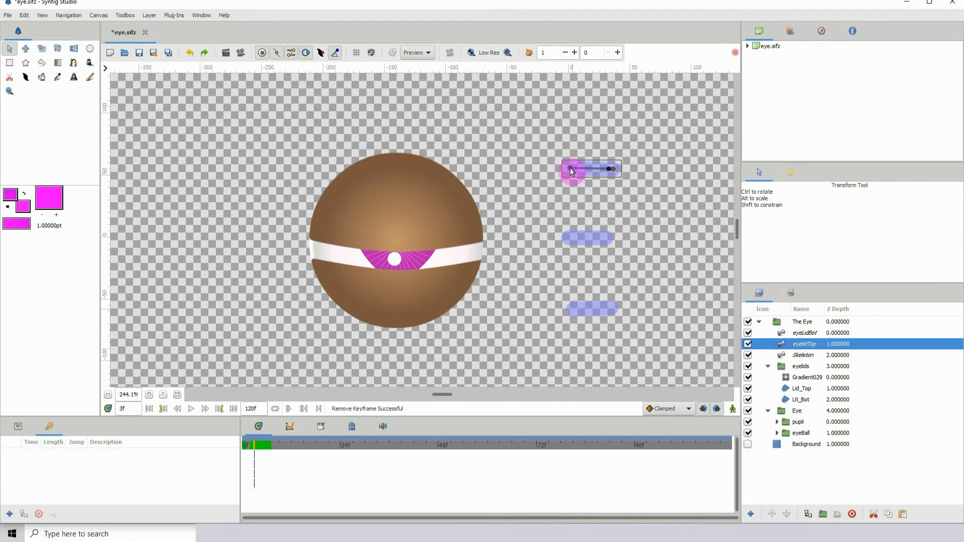
{"action": "left_click_drag", "start_coordinate": [570, 137], "coordinate": [565, 75]}
{"action": "scroll", "coordinate": [562, 110], "scroll_direction": "up", "scroll_amount": 2}
{"action": "left_click_drag", "start_coordinate": [567, 111], "coordinate": [567, 102]}
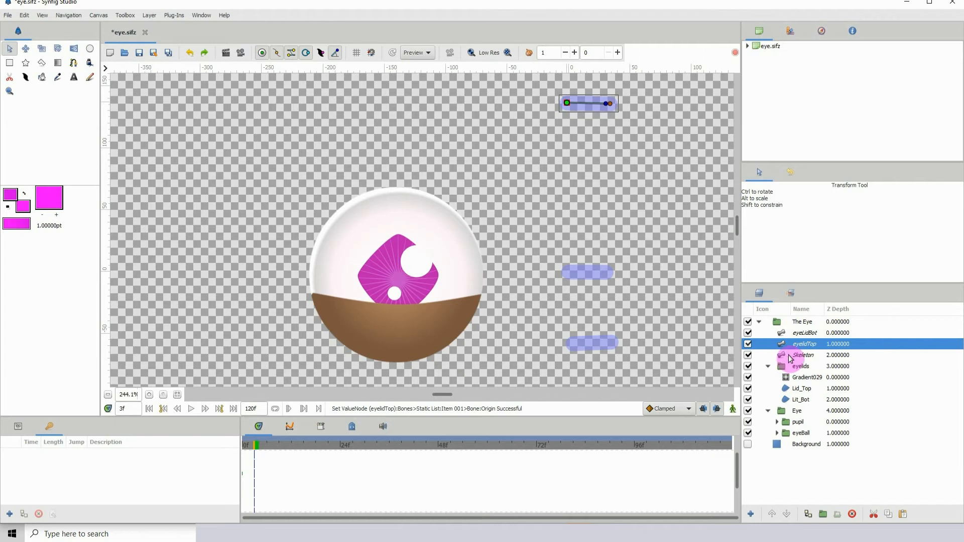
{"action": "left_click", "coordinate": [782, 334]}
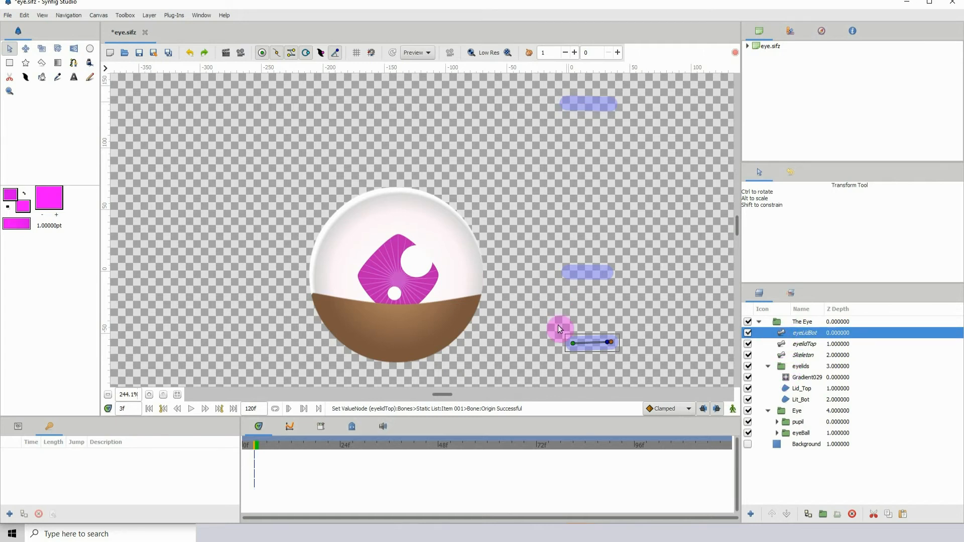
{"action": "left_click_drag", "start_coordinate": [570, 346], "coordinate": [567, 374]}
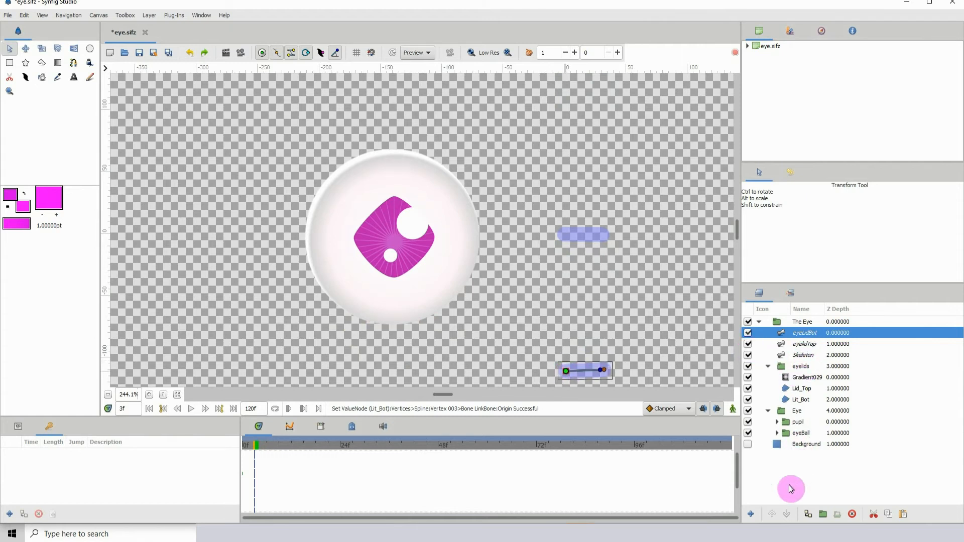
Move the eyeLidBot layer below eyelidTop and turn on animate editing mode.
{"action": "left_click", "coordinate": [786, 514]}
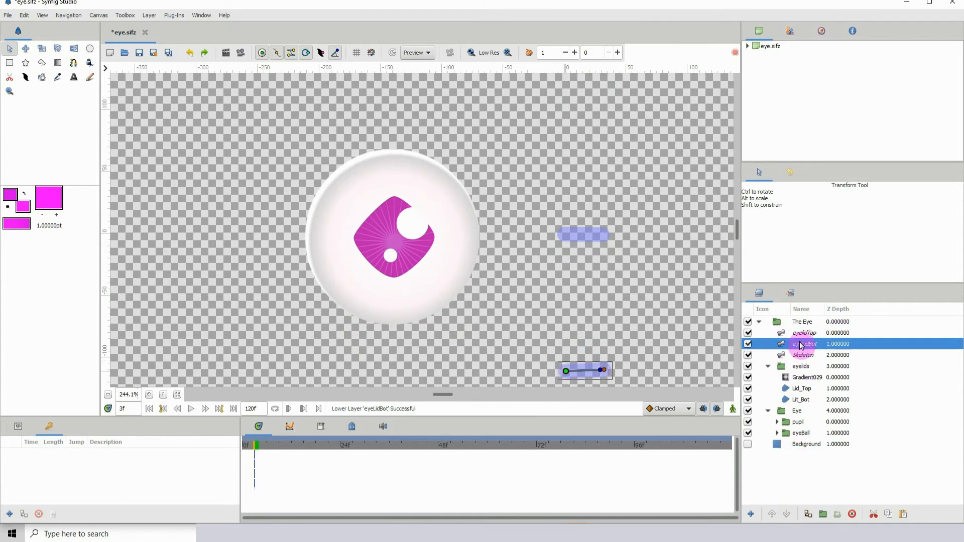
{"action": "scroll", "coordinate": [585, 282], "scroll_direction": "up", "scroll_amount": 1}
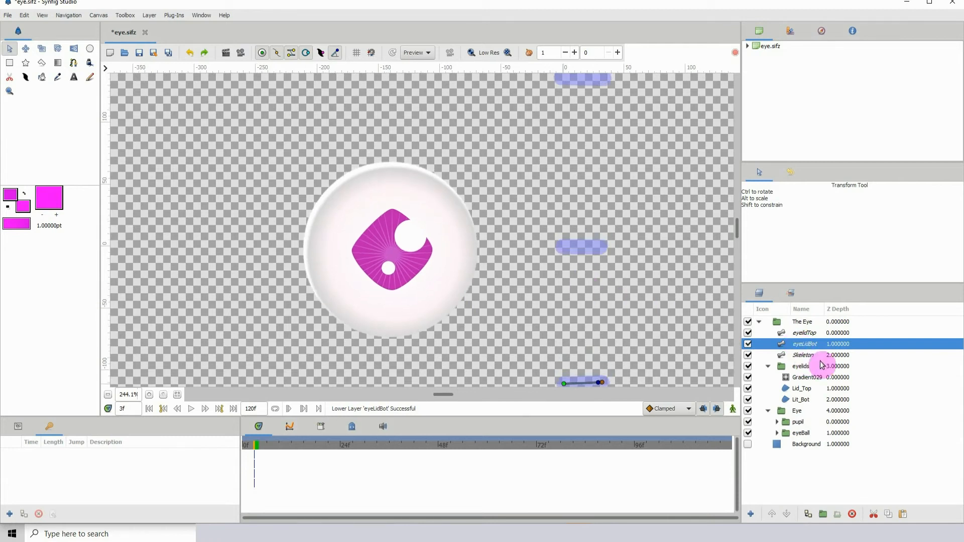
{"action": "left_click", "coordinate": [732, 412]}
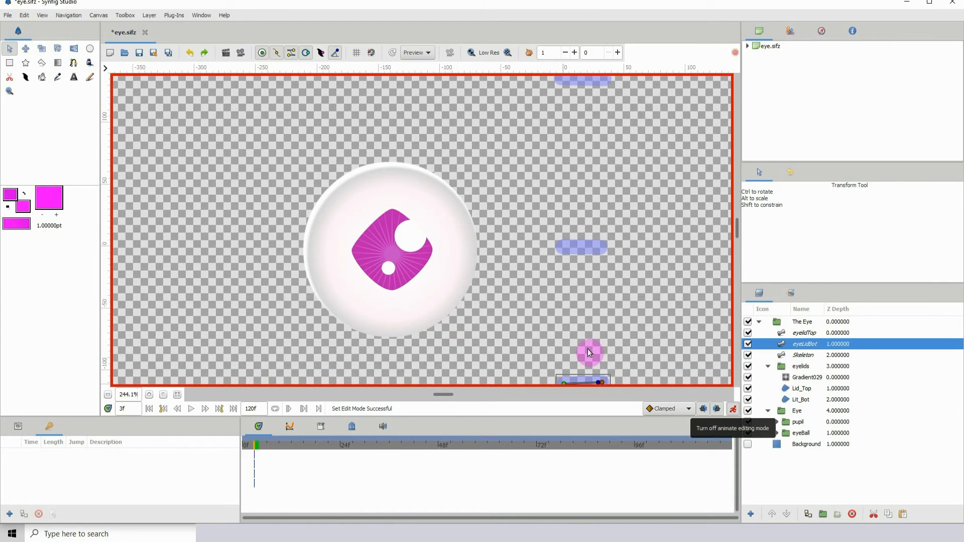
Rename the Skeleton layer that controls the pupil to pupil.
{"action": "left_click", "coordinate": [802, 357]}
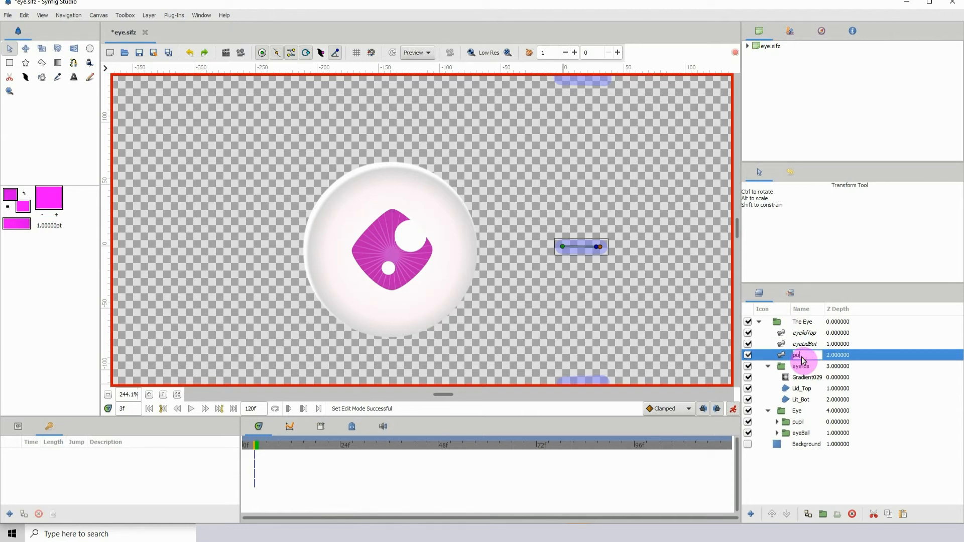
{"action": "key", "text": "Return"}
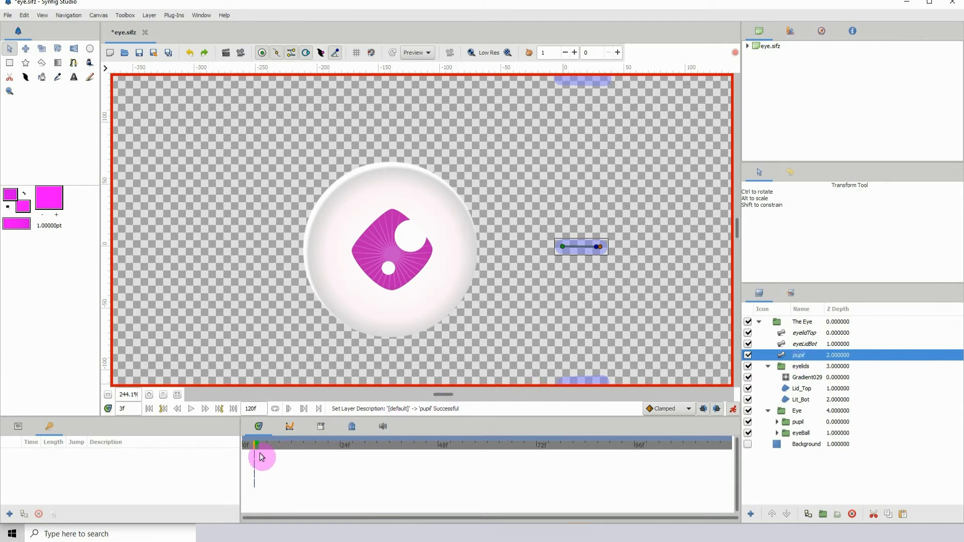
Animate the top eyelid at frame 3 by lowering the eyelidTop bone until the lid covers the upper half of the eye.
{"action": "mouse_move", "coordinate": [410, 287]}
{"action": "left_mouse_down"}
{"action": "mouse_move", "coordinate": [402, 303]}
{"action": "mouse_move", "coordinate": [409, 287]}
{"action": "left_mouse_up"}
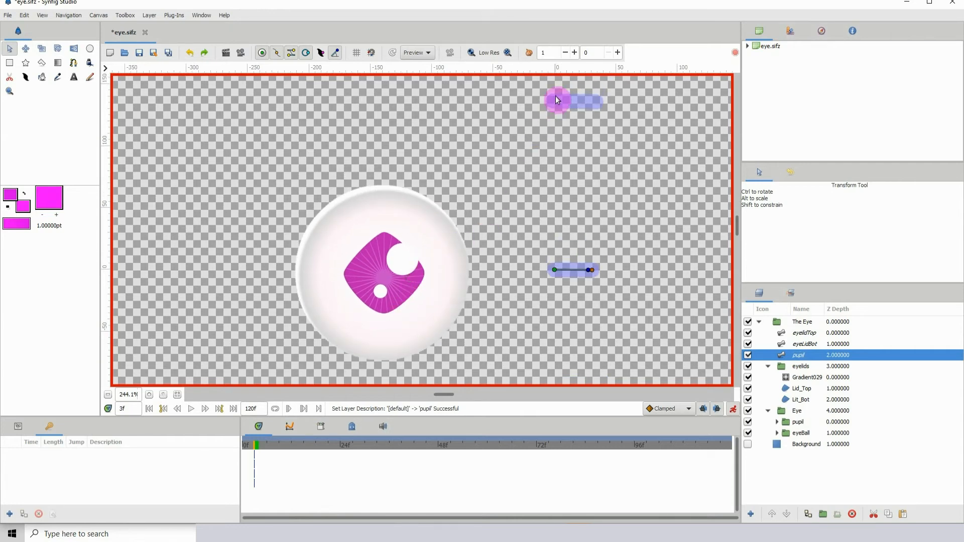
{"action": "left_click", "coordinate": [787, 333]}
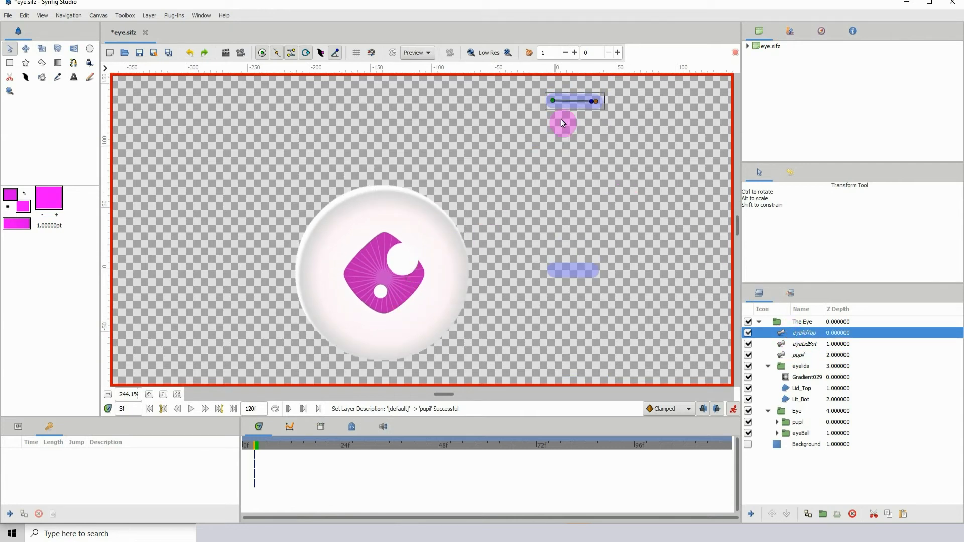
{"action": "left_click_drag", "start_coordinate": [552, 101], "coordinate": [556, 197]}
Close the eye at frame 3 by raising the eyeLidBot bone and nudging the eyelidTop bone down until the lids meet.
{"action": "left_click", "coordinate": [803, 345]}
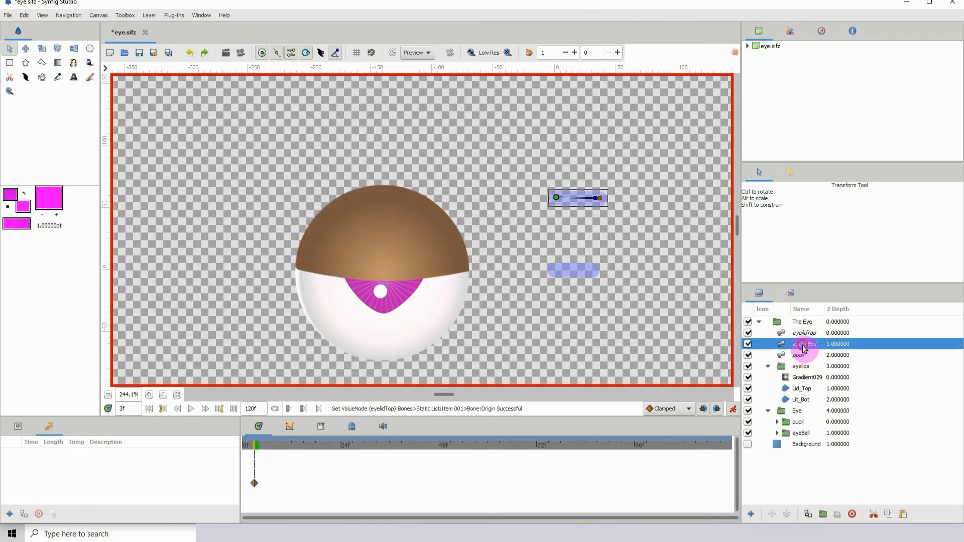
{"action": "left_click_drag", "start_coordinate": [563, 289], "coordinate": [547, 196]}
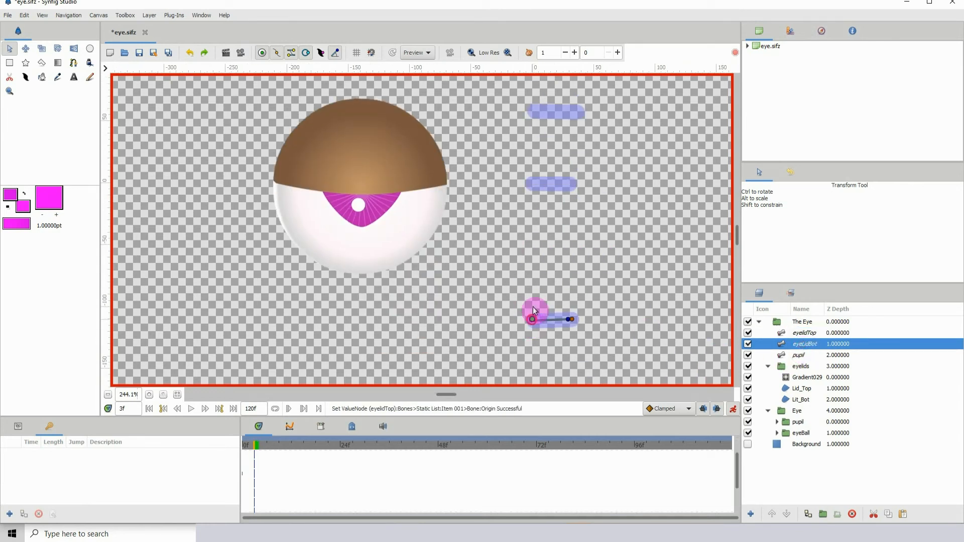
{"action": "left_click_drag", "start_coordinate": [533, 308], "coordinate": [540, 243]}
{"action": "left_click_drag", "start_coordinate": [347, 219], "coordinate": [437, 251]}
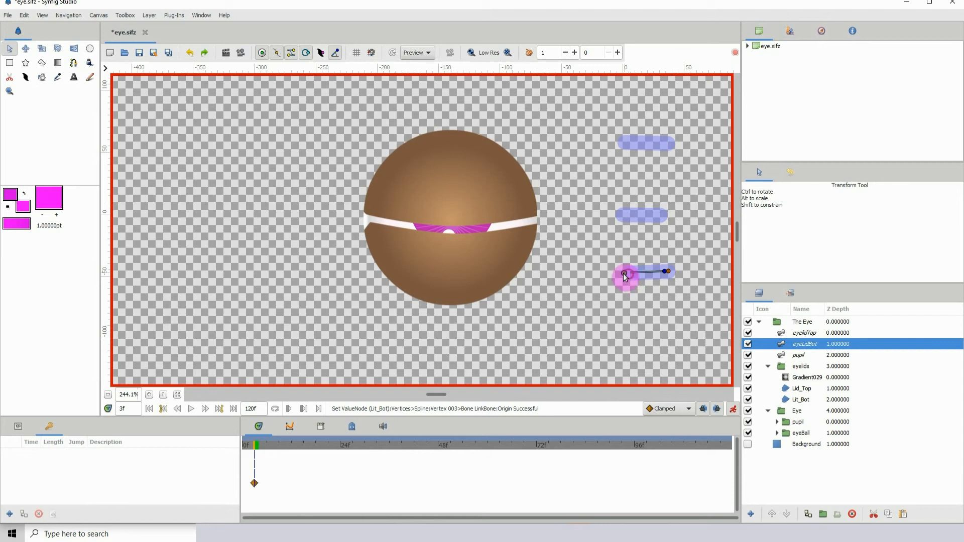
{"action": "left_click_drag", "start_coordinate": [628, 274], "coordinate": [623, 273]}
{"action": "scroll", "coordinate": [627, 216], "scroll_direction": "up", "scroll_amount": 2}
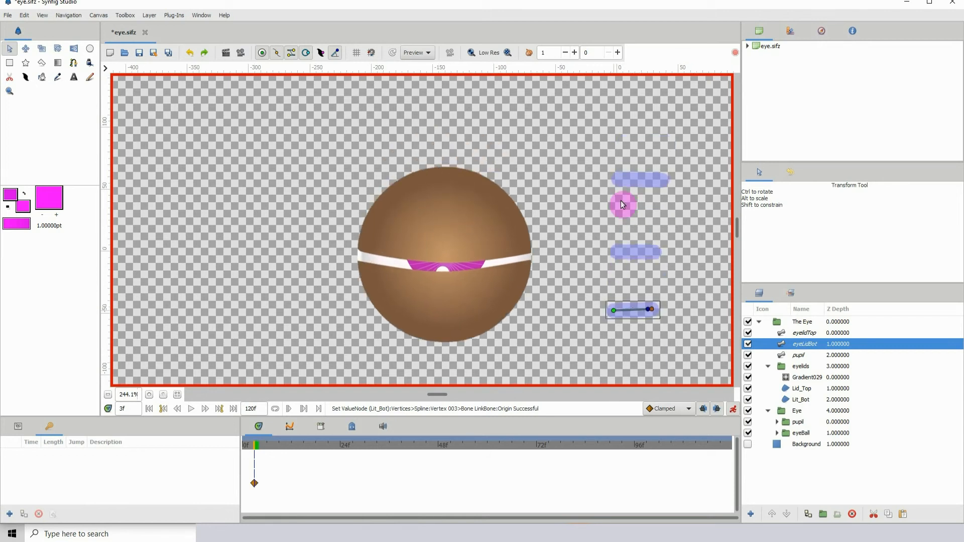
{"action": "left_click", "coordinate": [618, 181]}
{"action": "mouse_move", "coordinate": [618, 180]}
{"action": "left_mouse_down"}
{"action": "mouse_move", "coordinate": [611, 209]}
{"action": "mouse_move", "coordinate": [612, 188]}
{"action": "left_mouse_up"}
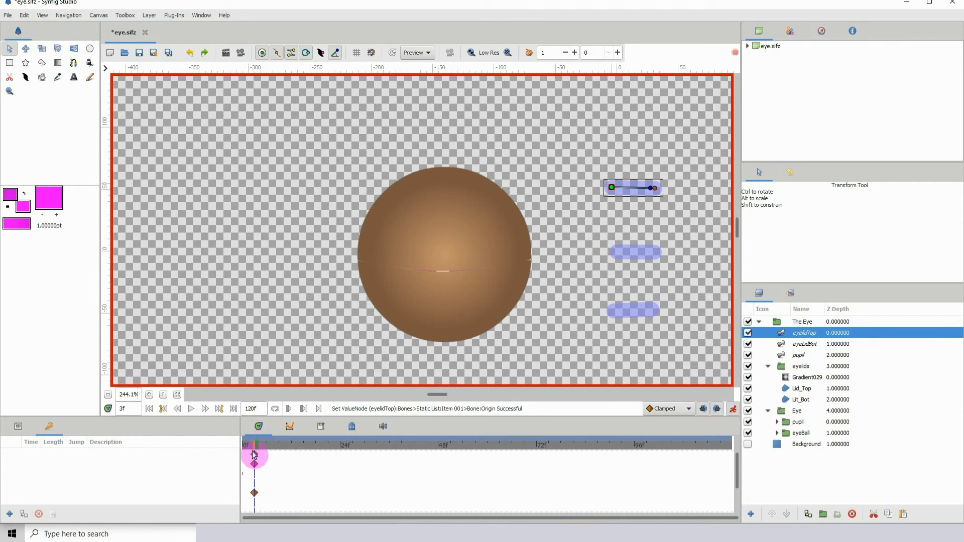
At frame 5, open the eye fully by raising the eyelidTop bone and lowering the eyeLidBot bone.
{"action": "left_click_drag", "start_coordinate": [259, 446], "coordinate": [263, 447]}
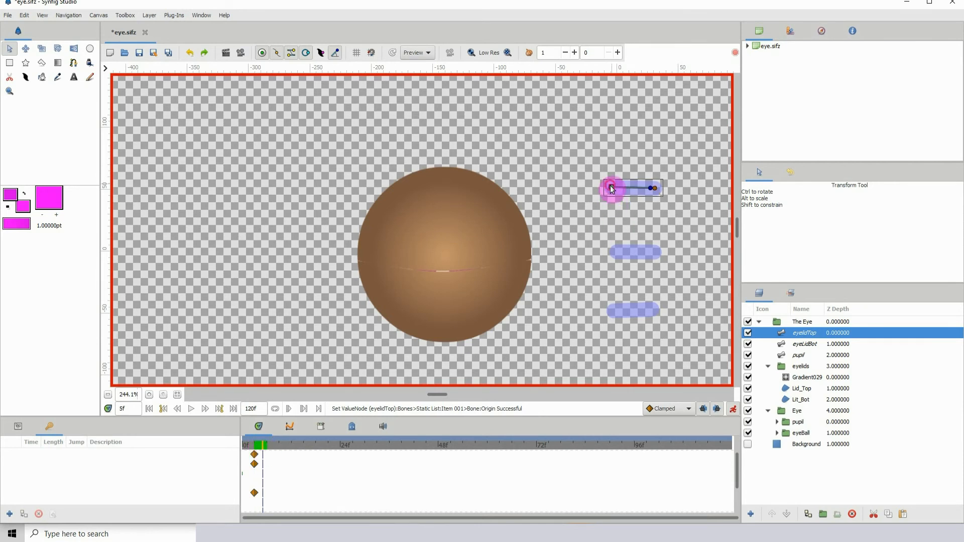
{"action": "left_click_drag", "start_coordinate": [611, 188], "coordinate": [610, 111]}
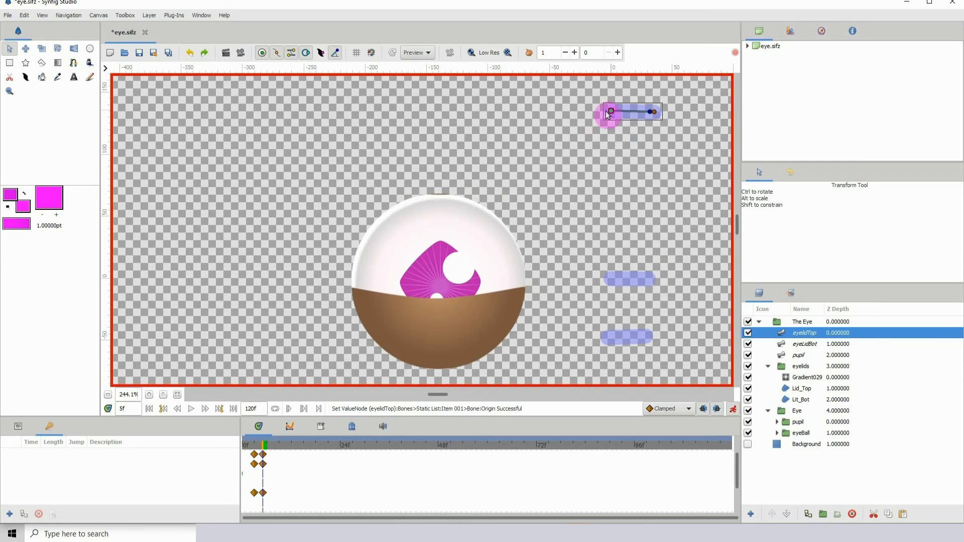
{"action": "scroll", "coordinate": [586, 172], "scroll_direction": "down", "scroll_amount": 3}
{"action": "left_click", "coordinate": [605, 270]}
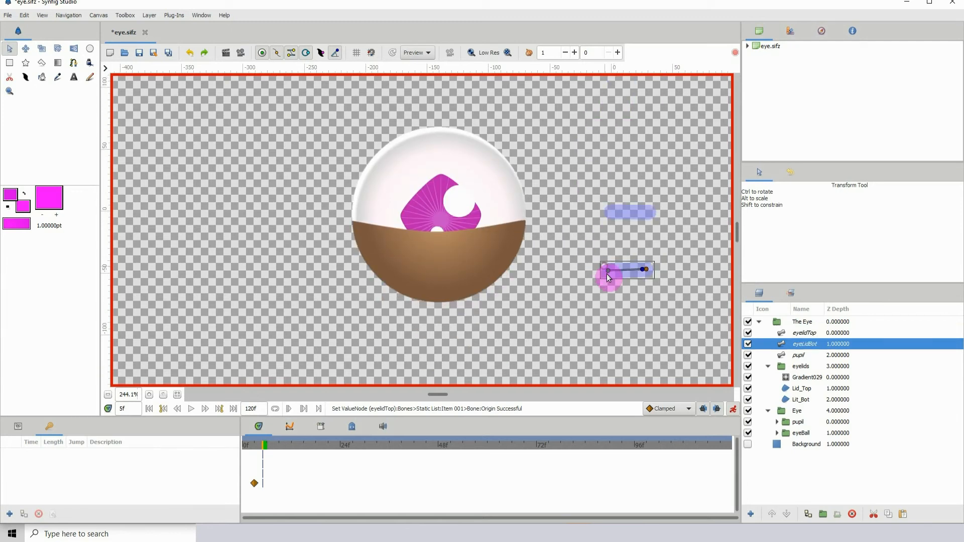
{"action": "left_click_drag", "start_coordinate": [606, 273], "coordinate": [603, 345]}
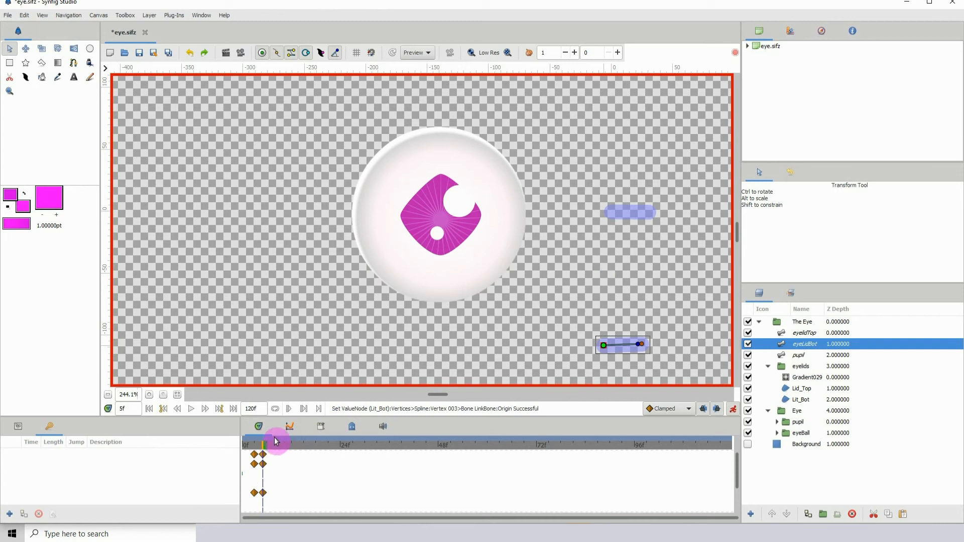
Play the eye-opening animation from the start a couple of times to check its timing.
{"action": "left_click_drag", "start_coordinate": [259, 448], "coordinate": [246, 448]}
{"action": "key", "text": "space"}
{"action": "key", "text": "space"}
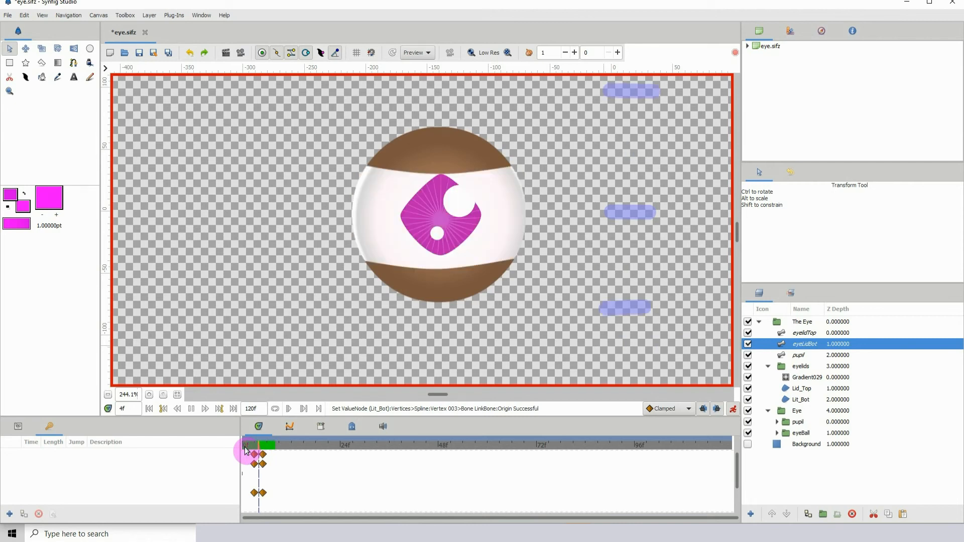
{"action": "left_click", "coordinate": [246, 448]}
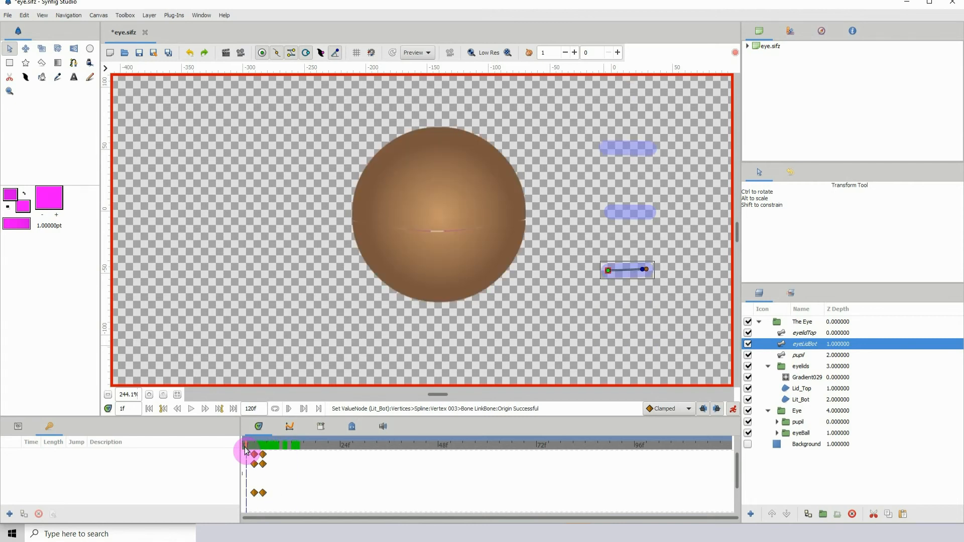
{"action": "key", "text": "space"}
{"action": "key", "text": "space"}
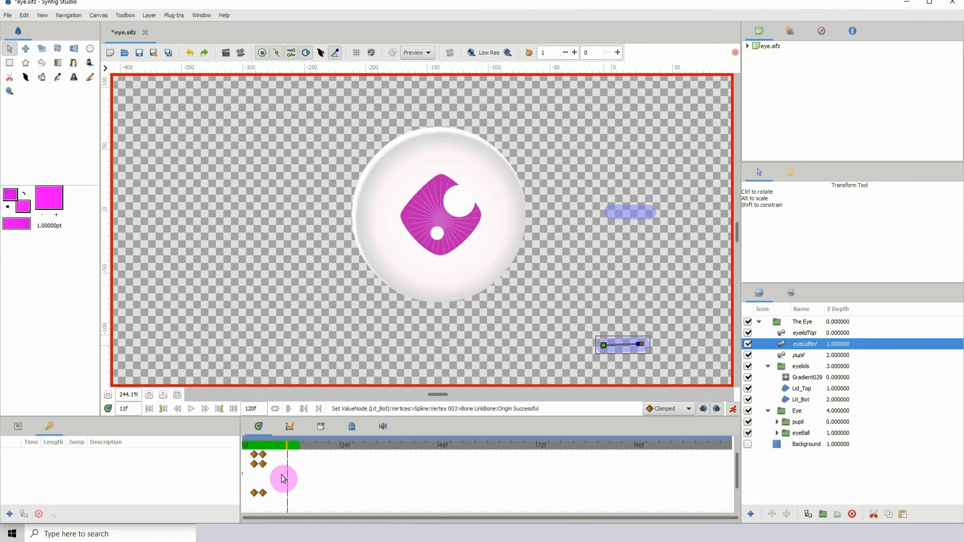
Move the open-eye waypoints to frame 6 and check the slower lid motion.
{"action": "left_click_drag", "start_coordinate": [265, 469], "coordinate": [212, 448]}
{"action": "key", "text": "space"}
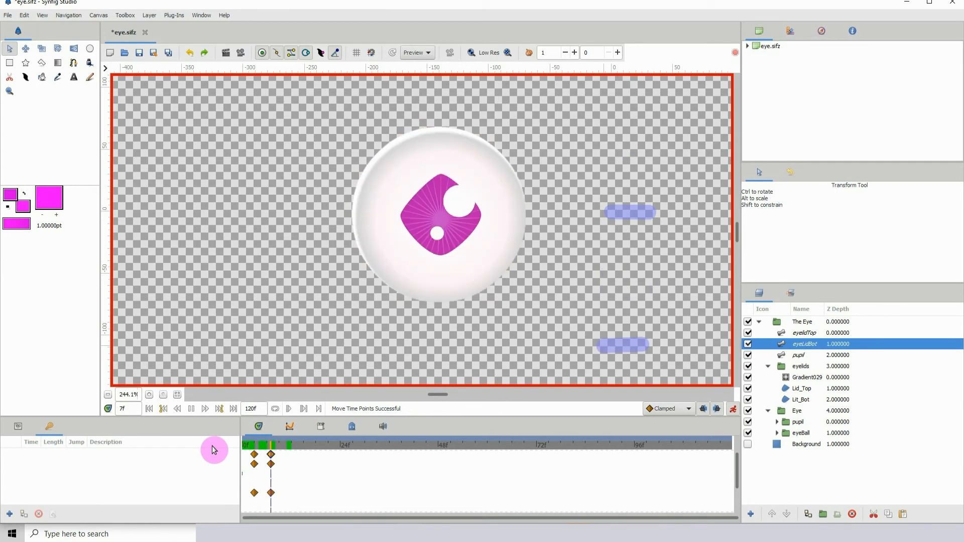
{"action": "left_click_drag", "start_coordinate": [301, 445], "coordinate": [266, 455]}
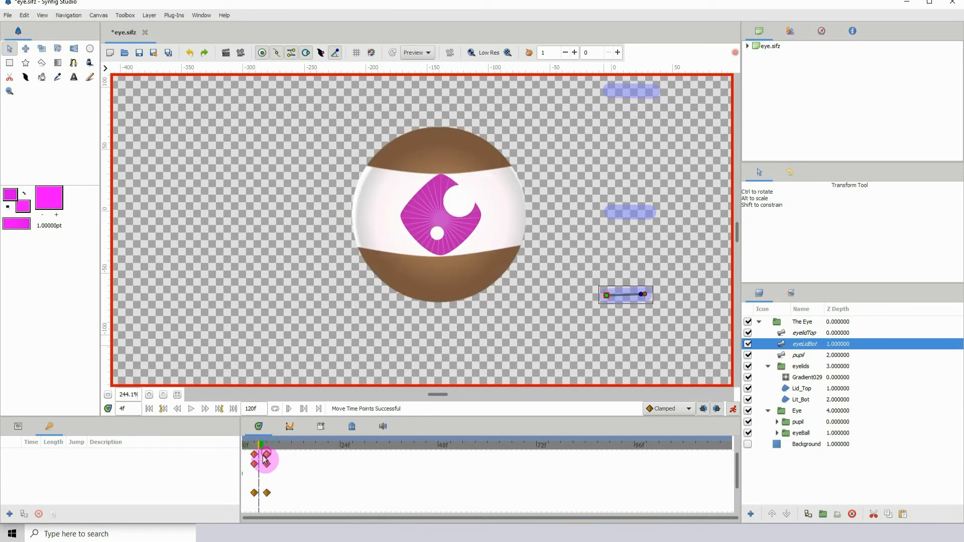
{"action": "left_click", "coordinate": [256, 446]}
{"action": "left_click", "coordinate": [268, 454]}
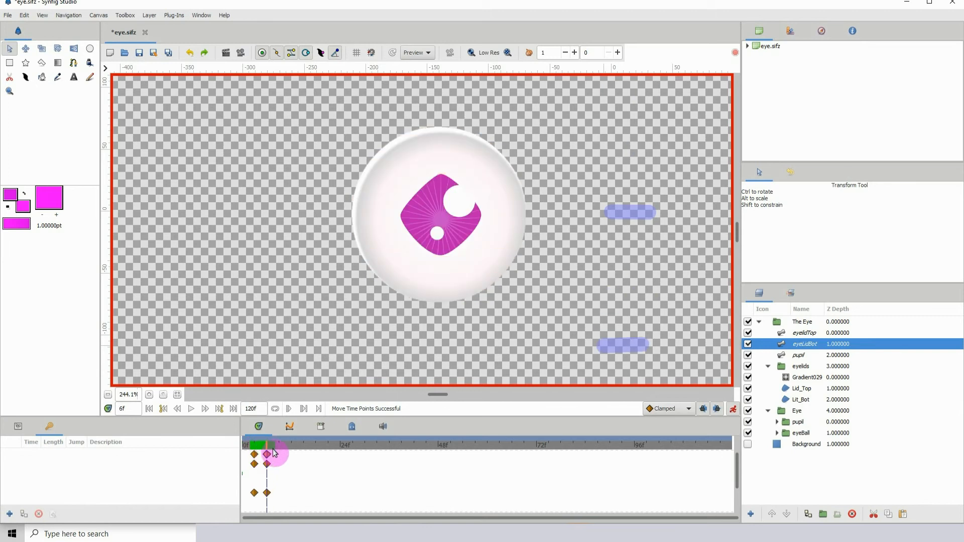
Set a waypoint for the pupil bone at frame 14 that holds its centred position.
{"action": "left_click_drag", "start_coordinate": [274, 452], "coordinate": [307, 458]}
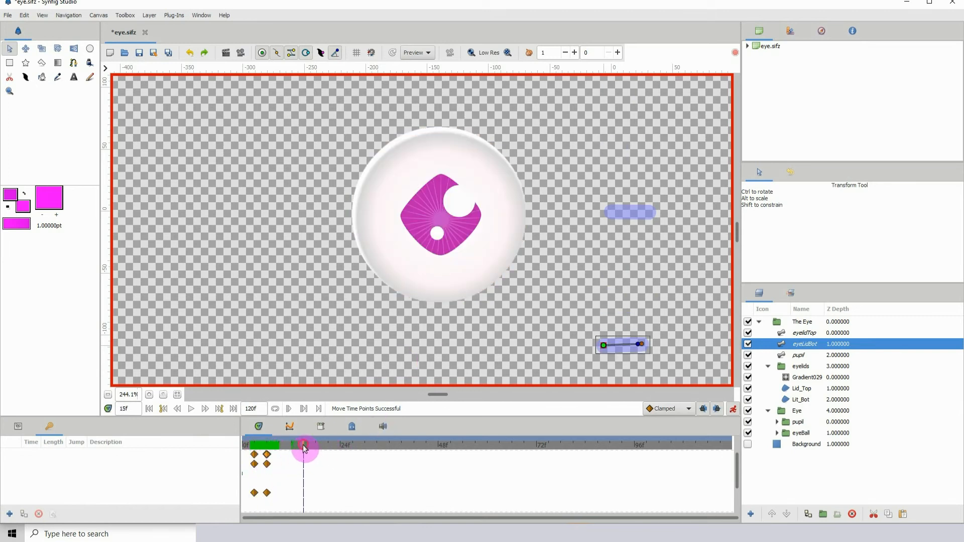
{"action": "left_click", "coordinate": [296, 445]}
{"action": "left_click", "coordinate": [298, 445]}
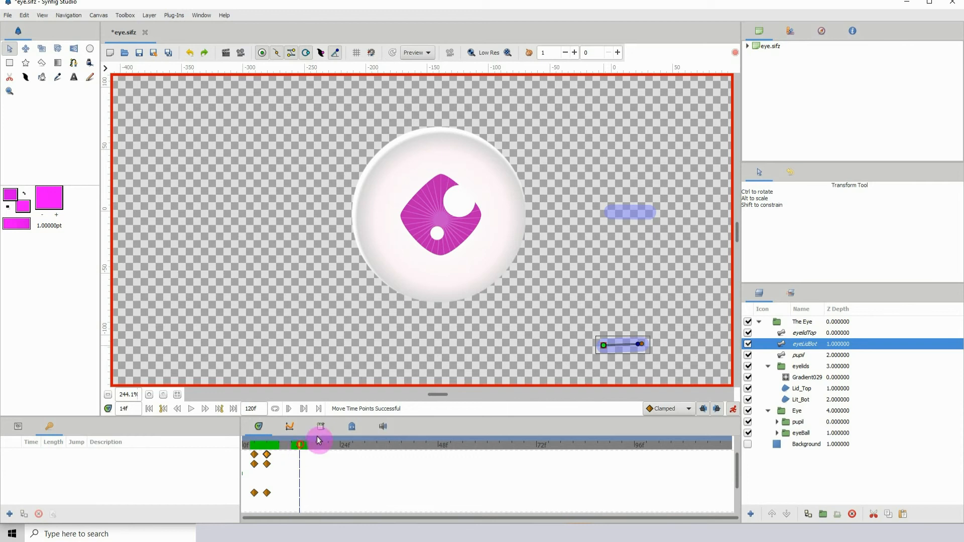
{"action": "left_click", "coordinate": [786, 357]}
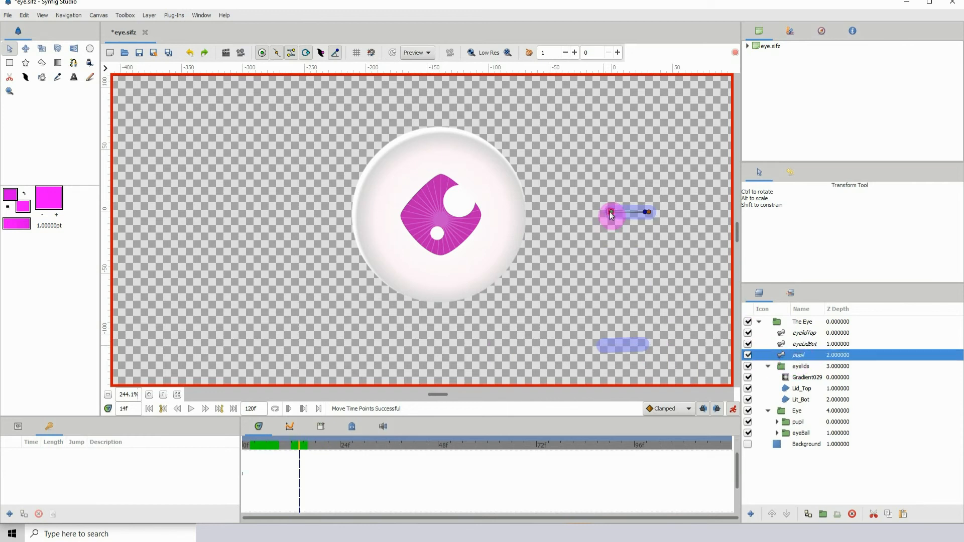
{"action": "left_click", "coordinate": [609, 212]}
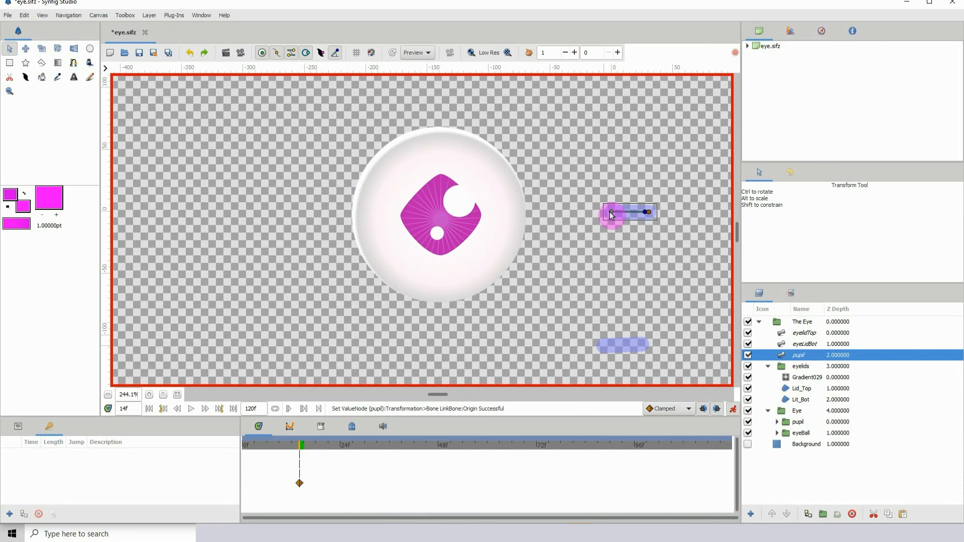
Move the pupil bone up and right at frame 20, and down and left of centre at frame 25.
{"action": "left_click_drag", "start_coordinate": [301, 453], "coordinate": [328, 459]}
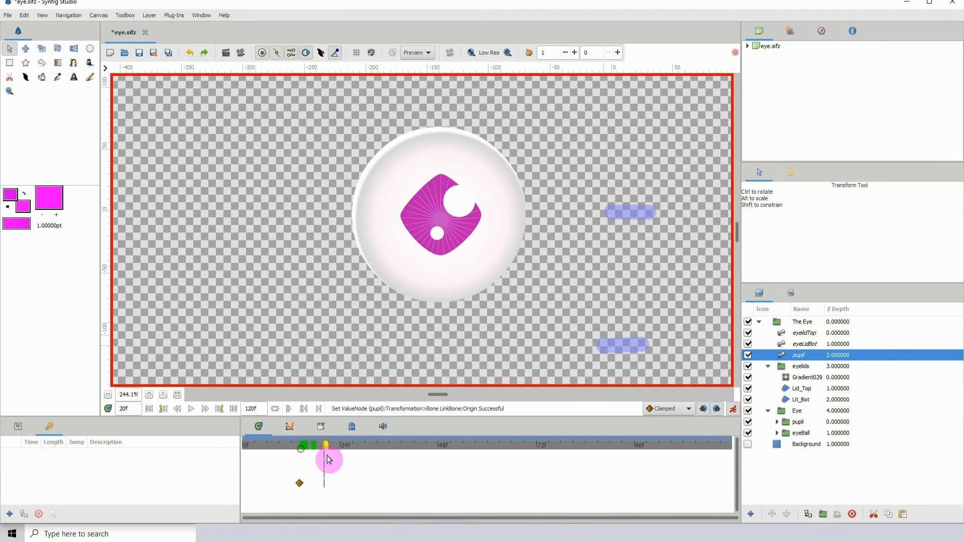
{"action": "left_click", "coordinate": [626, 211]}
{"action": "left_click_drag", "start_coordinate": [610, 213], "coordinate": [630, 196]}
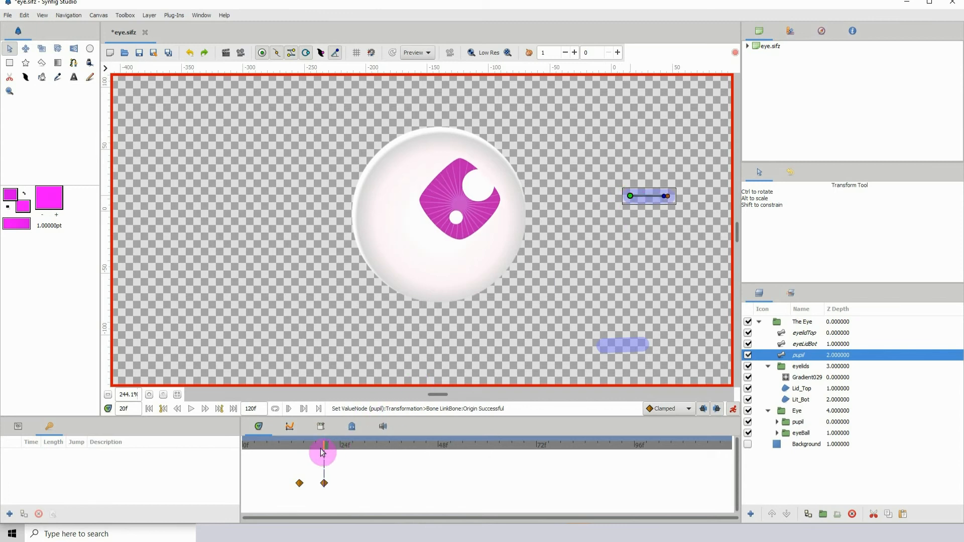
{"action": "left_click_drag", "start_coordinate": [324, 446], "coordinate": [344, 448]}
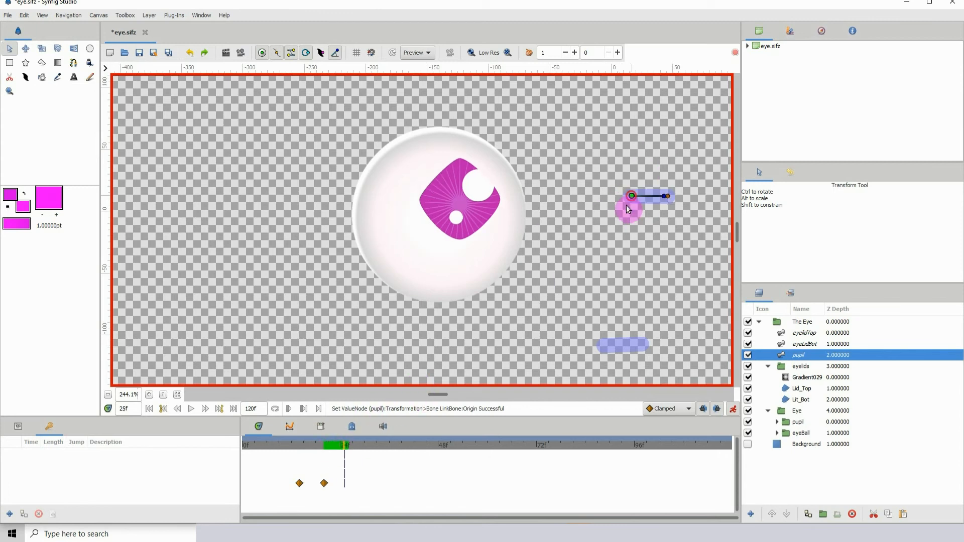
{"action": "left_click_drag", "start_coordinate": [630, 201], "coordinate": [594, 234]}
Copy the pupil bone's centred waypoint from frame 14 to about frame 31.
{"action": "left_click_drag", "start_coordinate": [340, 452], "coordinate": [392, 452]}
{"action": "left_click", "coordinate": [300, 483]}
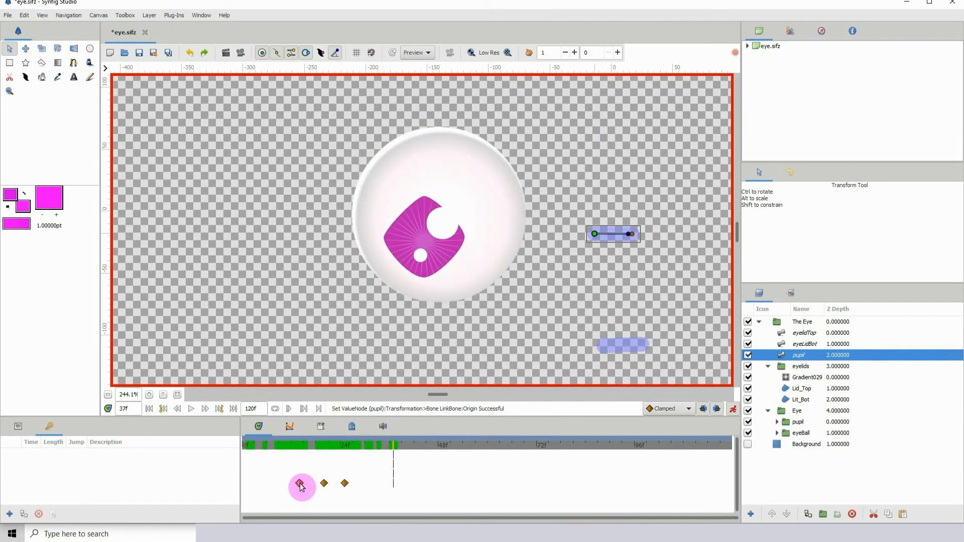
{"action": "left_click_drag", "start_coordinate": [300, 486], "coordinate": [372, 488]}
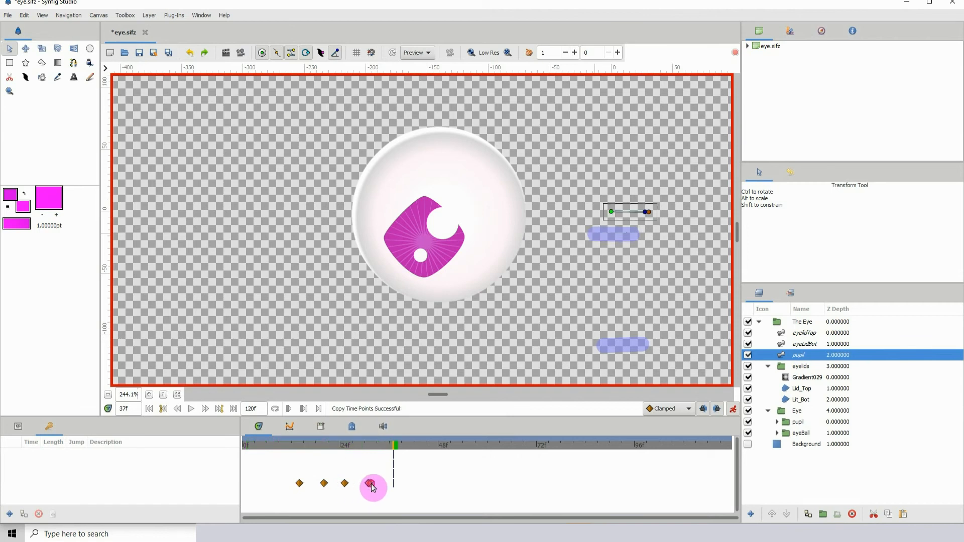
Play the animation from frame 0 to check the eye opening and the pupil movement.
{"action": "left_click_drag", "start_coordinate": [338, 445], "coordinate": [223, 458]}
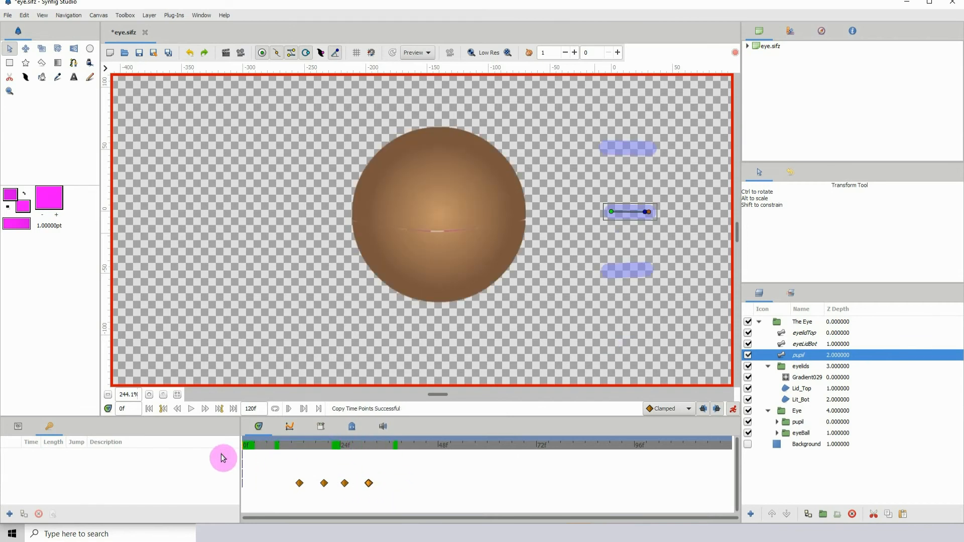
{"action": "key", "text": "space"}
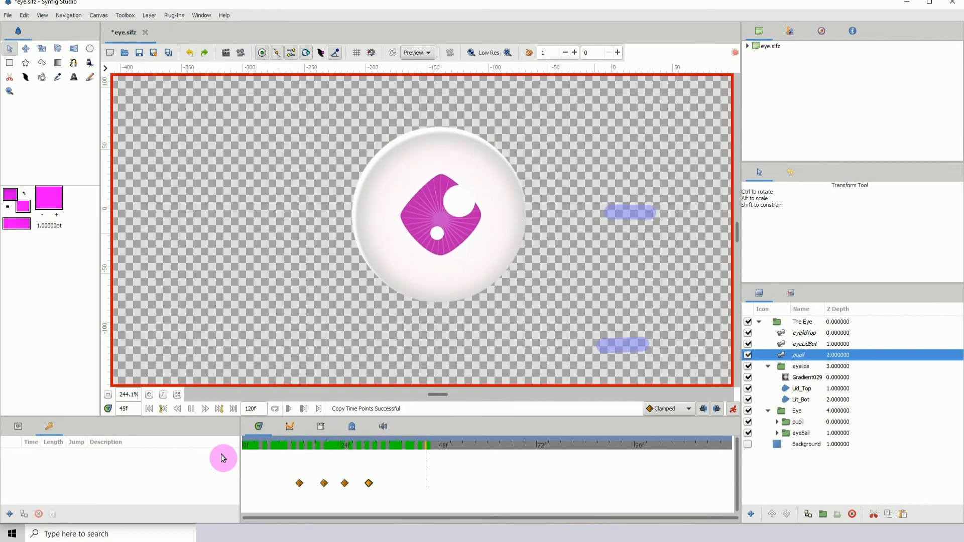
{"action": "key", "text": "space"}
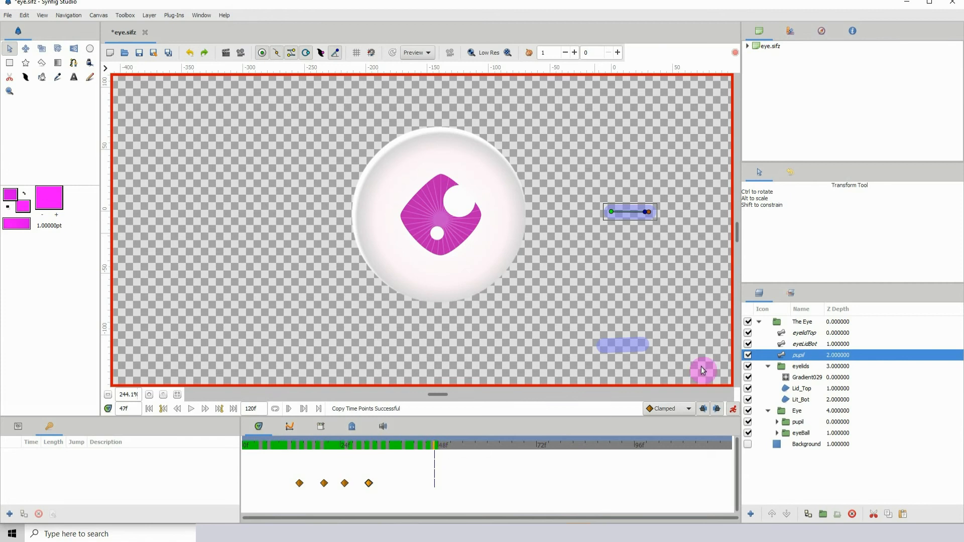
Copy the open-eye waypoints of the eyelidTop and eyeLidBot bones to frame 47.
{"action": "left_click", "coordinate": [803, 335]}
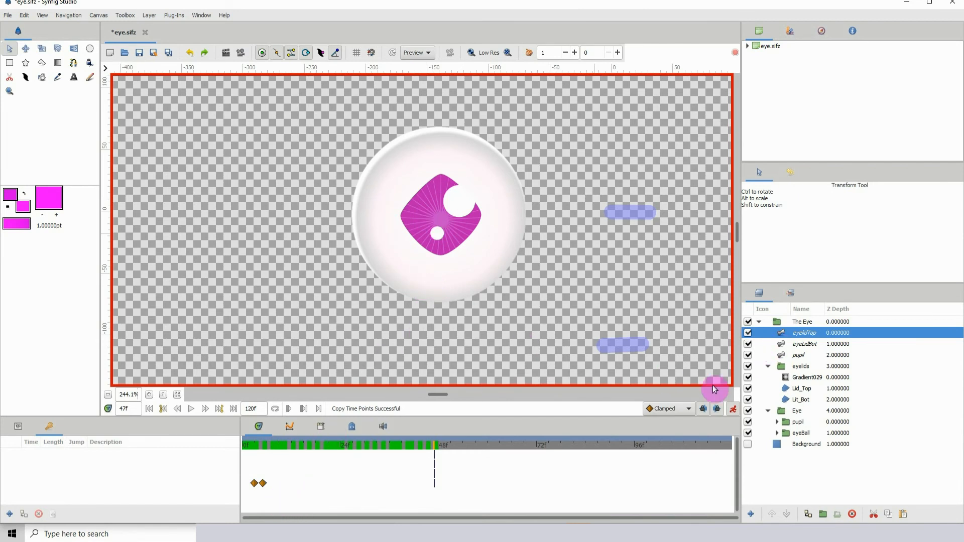
{"action": "left_click", "coordinate": [792, 344]}
{"action": "left_click", "coordinate": [800, 331]}
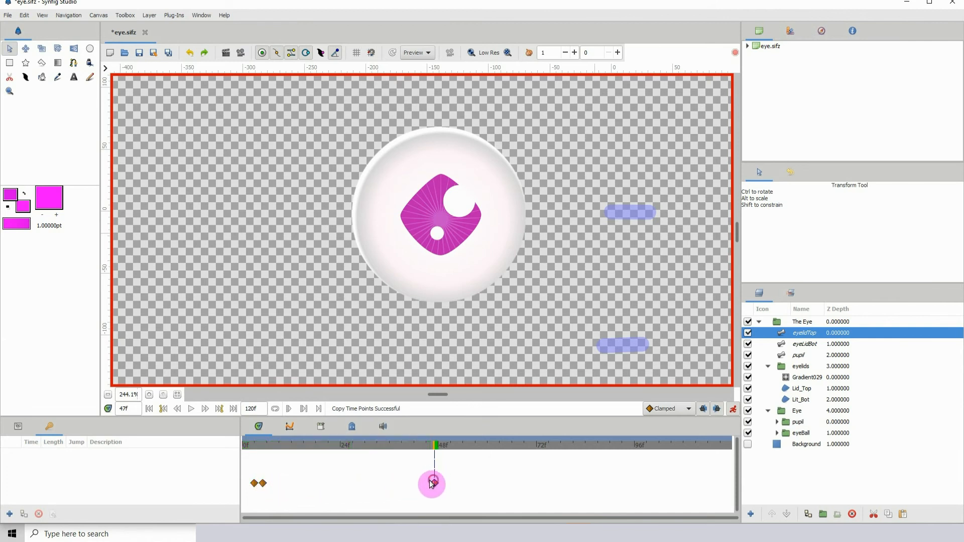
{"action": "left_click", "coordinate": [797, 345]}
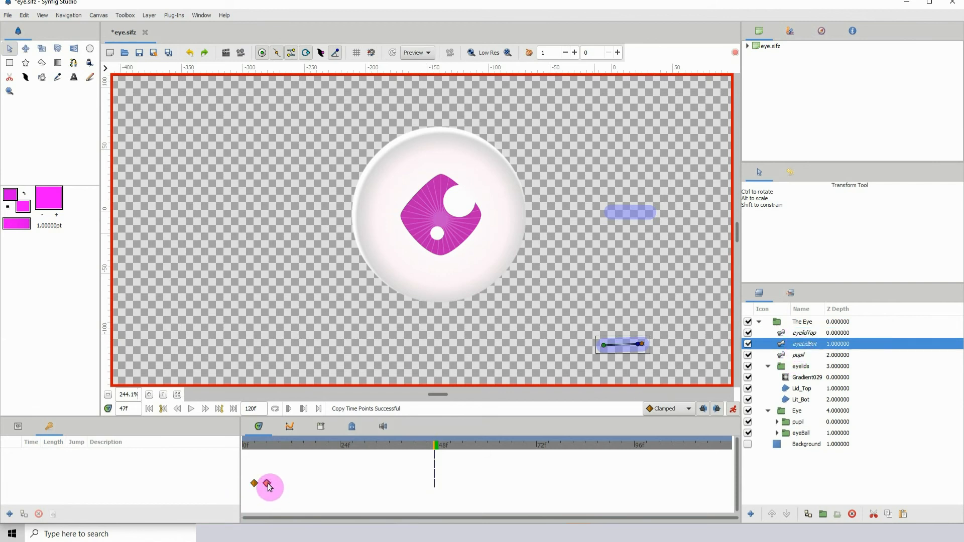
{"action": "left_click_drag", "start_coordinate": [270, 486], "coordinate": [435, 483]}
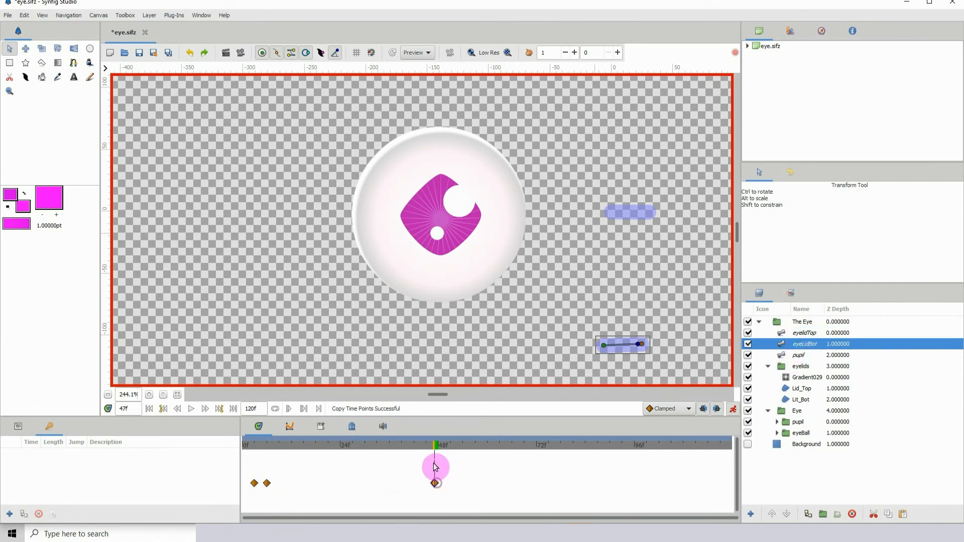
{"action": "left_click", "coordinate": [447, 450]}
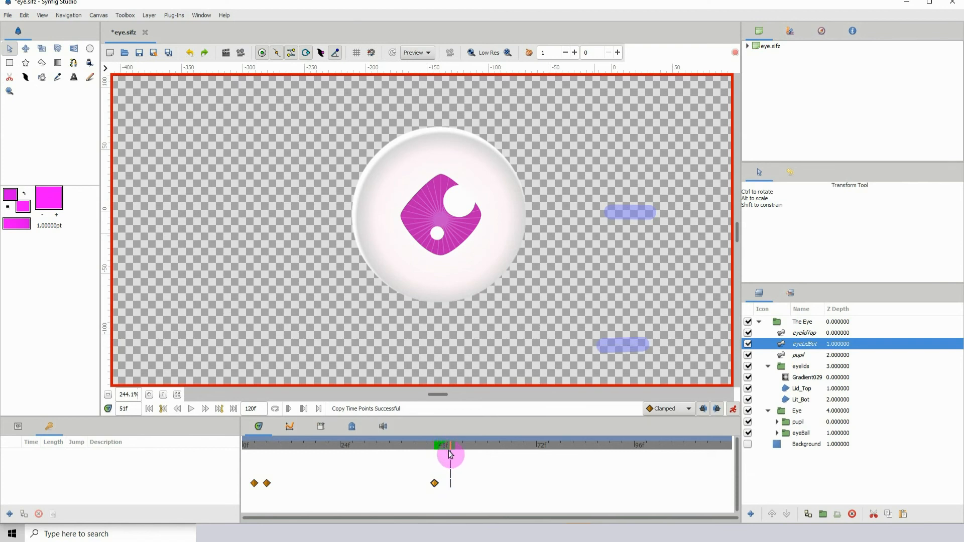
{"action": "left_click_drag", "start_coordinate": [602, 345], "coordinate": [610, 309]}
{"action": "key", "text": "ctrl+z"}
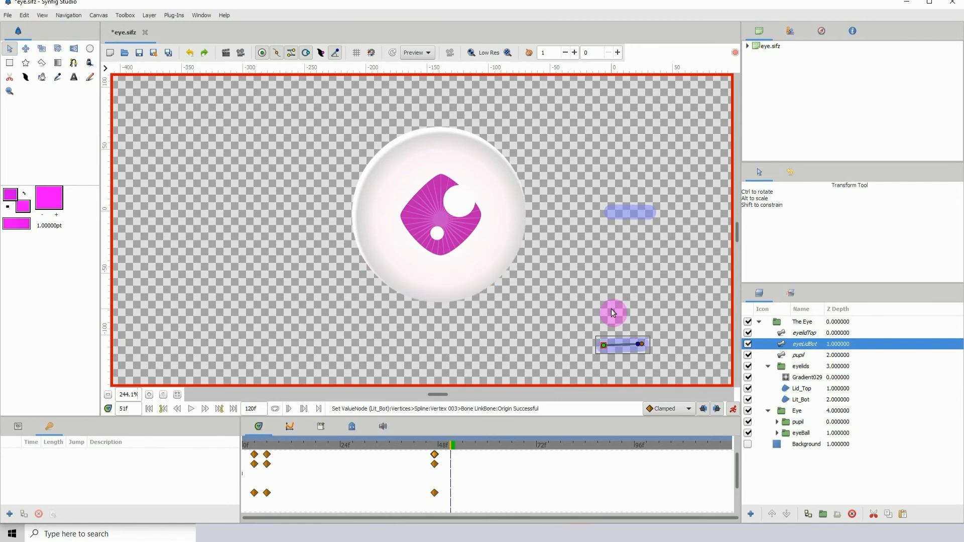
Copy the eyeLidBot bone's closed-eye waypoints from frame 3 to about frame 80.
{"action": "left_click", "coordinate": [255, 454]}
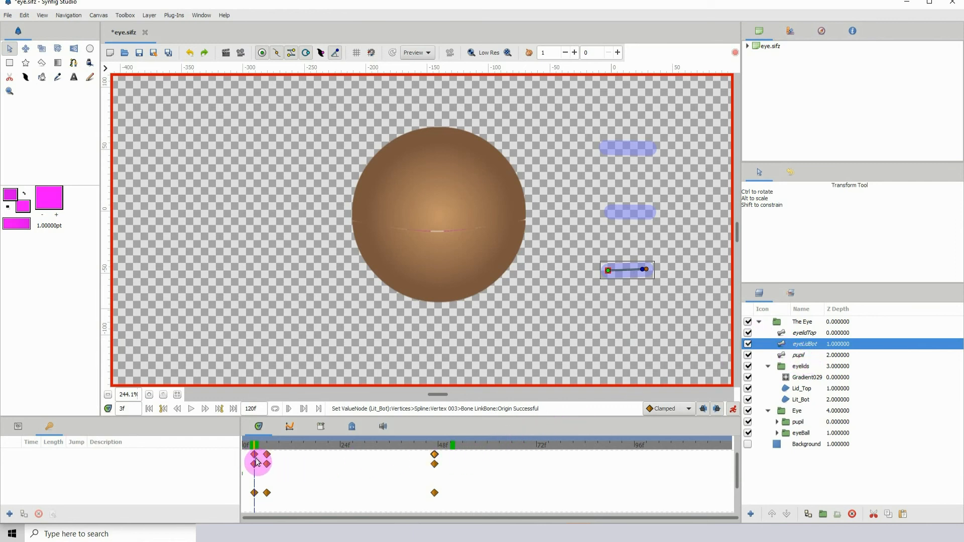
{"action": "left_click_drag", "start_coordinate": [255, 458], "coordinate": [570, 456]}
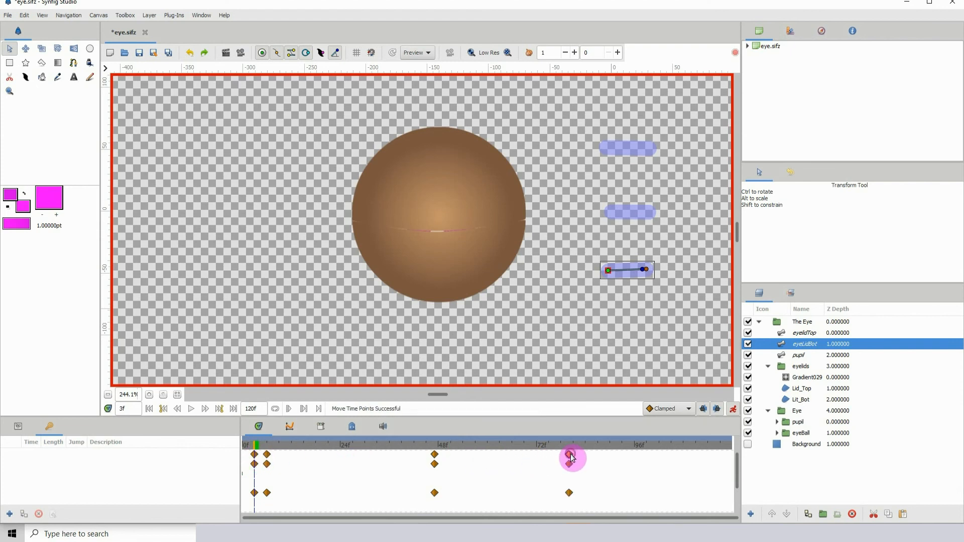
{"action": "left_click", "coordinate": [783, 334]}
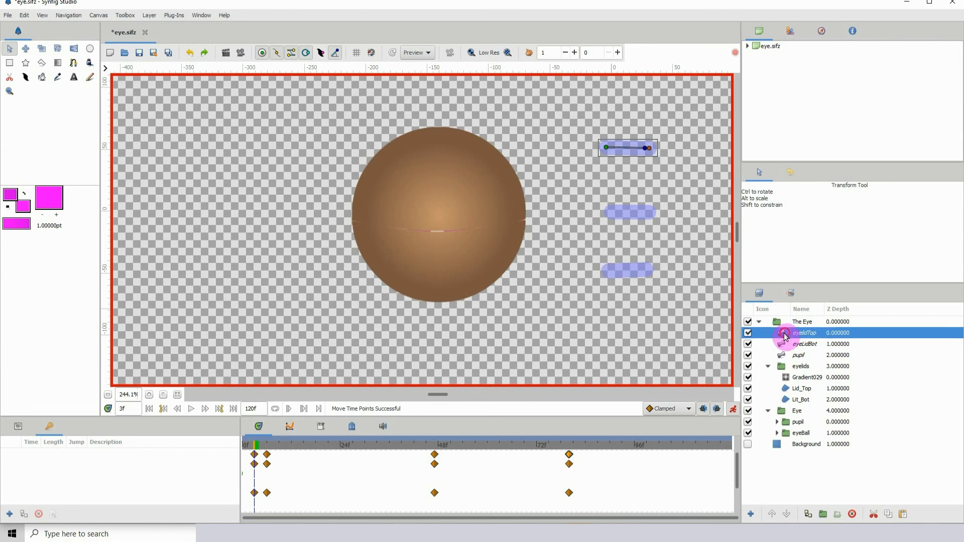
{"action": "left_click", "coordinate": [784, 345]}
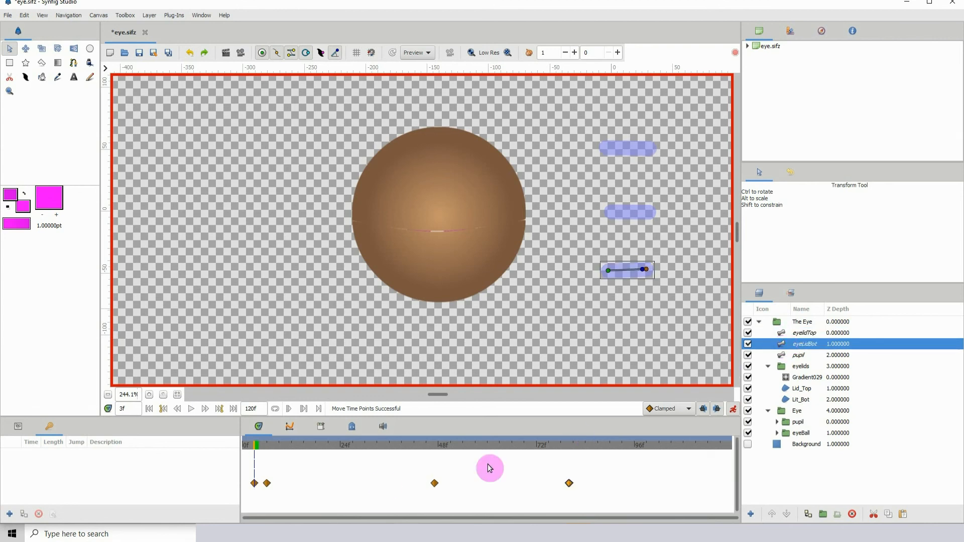
Shift the eyeLidBot bone's second open waypoint to frame 51 and its second closed waypoint to about frame 55.
{"action": "left_click_drag", "start_coordinate": [279, 448], "coordinate": [528, 445]}
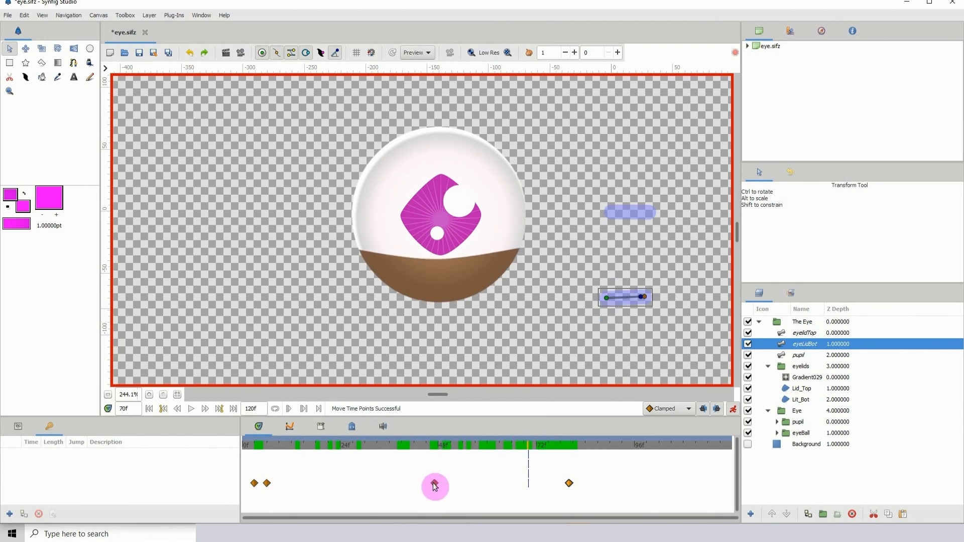
{"action": "mouse_move", "coordinate": [435, 486]}
{"action": "left_mouse_down"}
{"action": "mouse_move", "coordinate": [478, 483]}
{"action": "mouse_move", "coordinate": [450, 487]}
{"action": "left_mouse_up"}
{"action": "left_click_drag", "start_coordinate": [569, 483], "coordinate": [430, 456]}
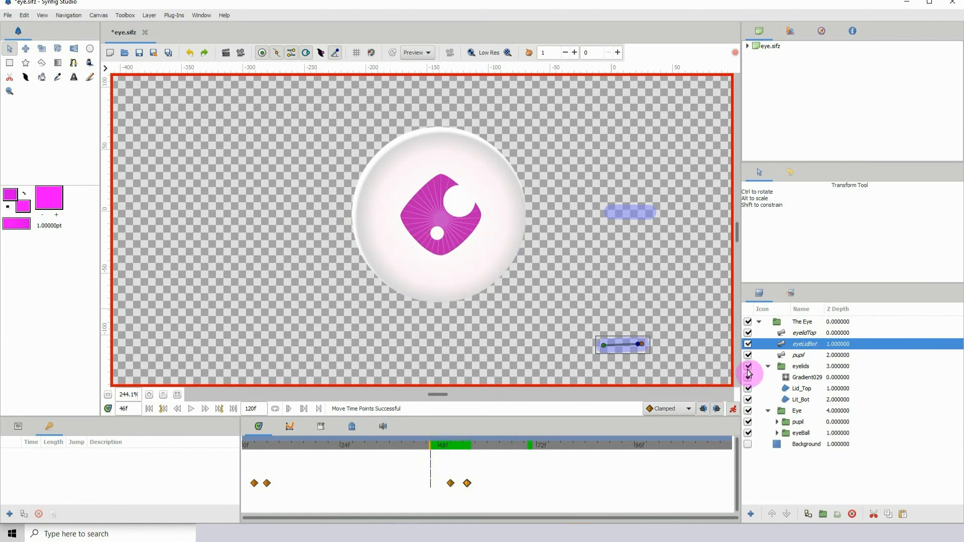
Copy the eyelidTop bone's closed-eye waypoint from frame 3 to frame 50.
{"action": "left_click", "coordinate": [802, 334]}
{"action": "scroll", "coordinate": [575, 288], "scroll_direction": "up", "scroll_amount": 3}
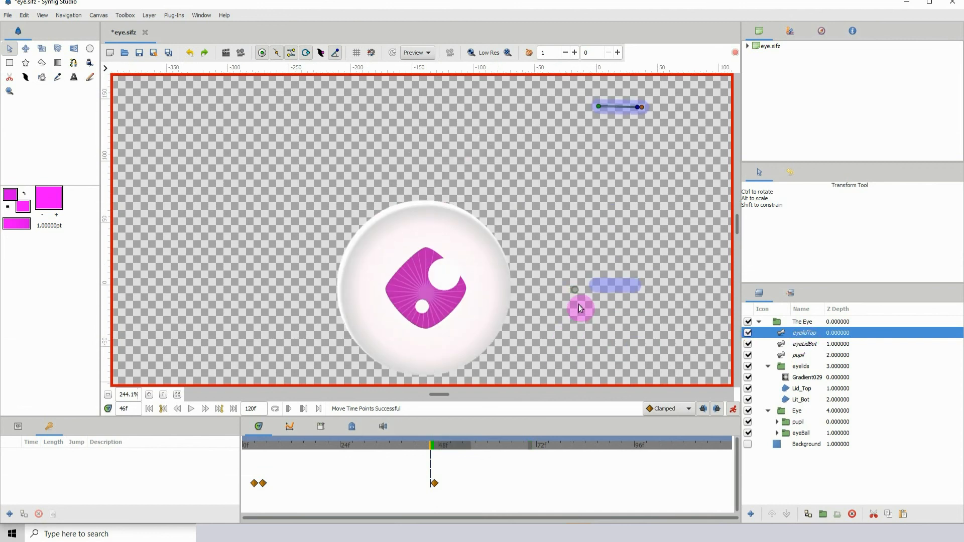
{"action": "scroll", "coordinate": [583, 261], "scroll_direction": "down", "scroll_amount": 3}
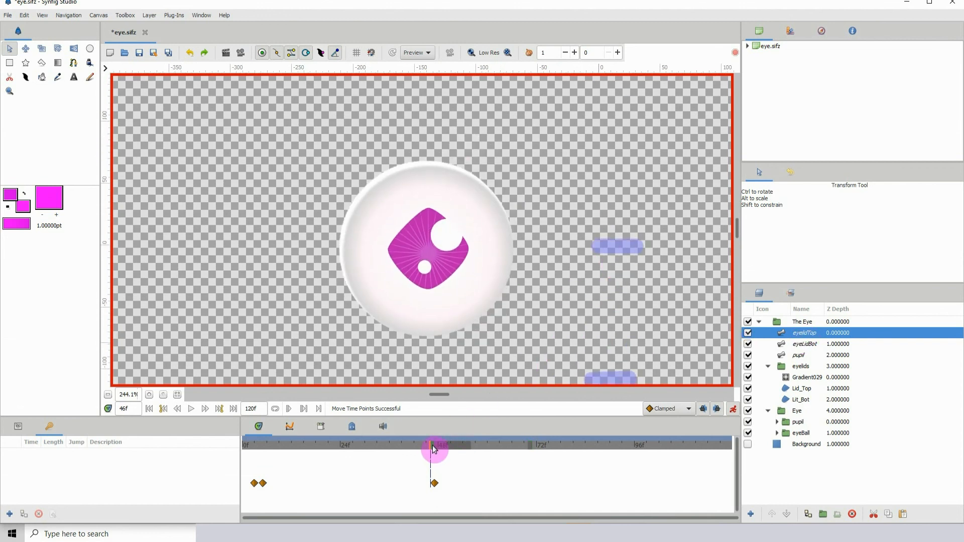
{"action": "left_click", "coordinate": [253, 484]}
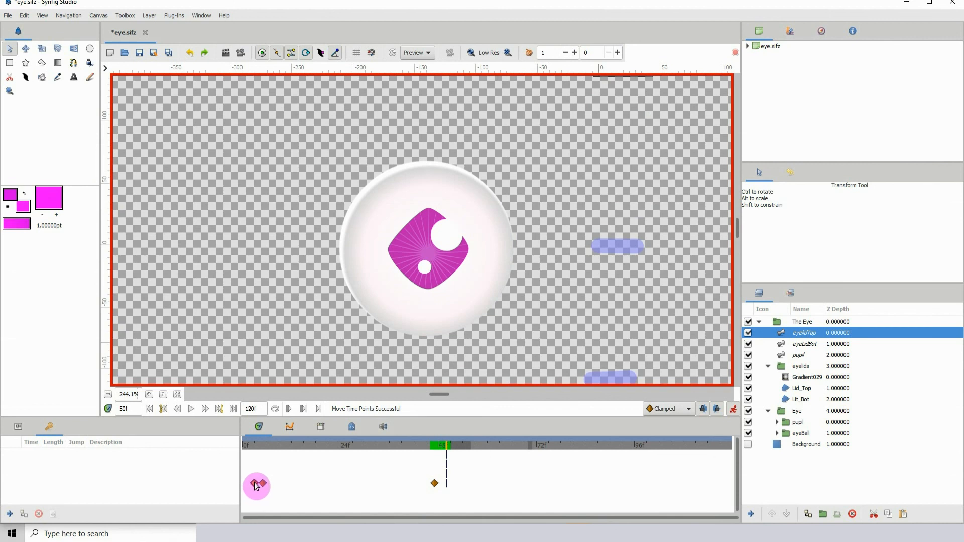
{"action": "left_click_drag", "start_coordinate": [255, 485], "coordinate": [445, 480]}
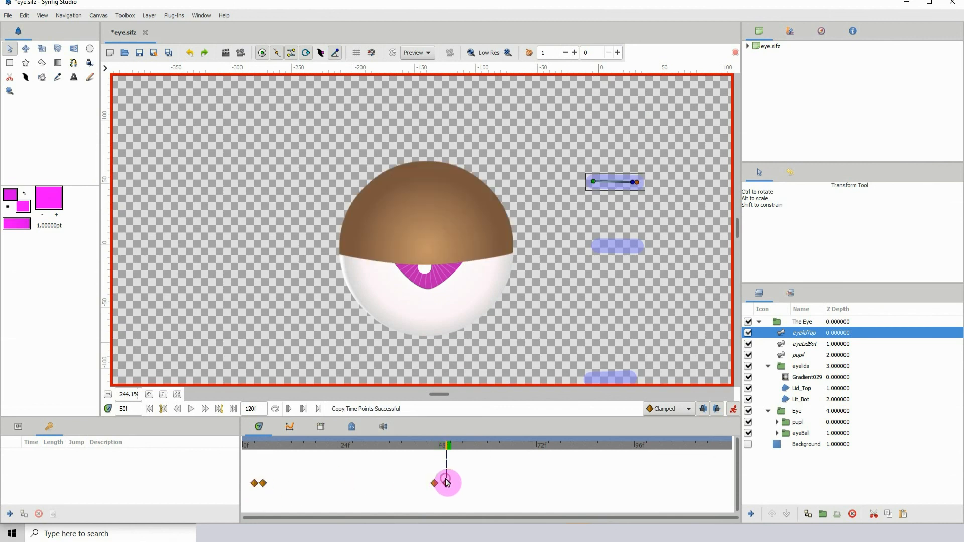
Play the animation from the start and scrub through it to review the opening, pupil movement and closing.
{"action": "left_click_drag", "start_coordinate": [450, 447], "coordinate": [105, 467]}
{"action": "key", "text": "space"}
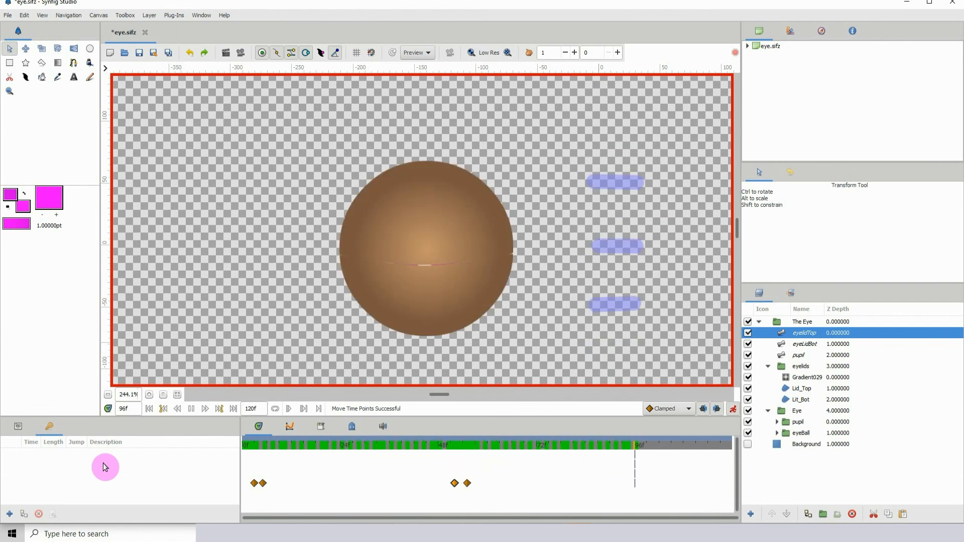
{"action": "key", "text": "space"}
{"action": "left_click_drag", "start_coordinate": [456, 446], "coordinate": [526, 431]}
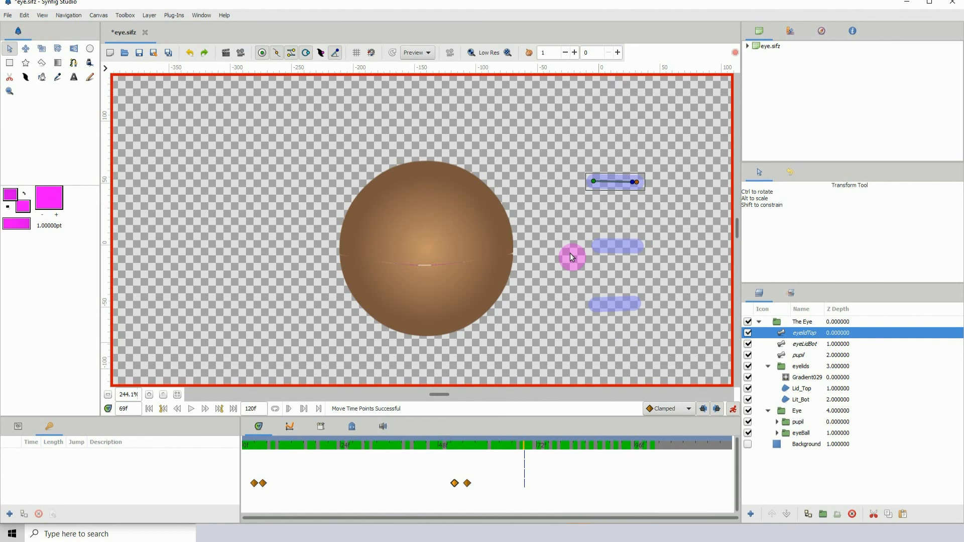
{"action": "left_click_drag", "start_coordinate": [345, 446], "coordinate": [250, 470]}
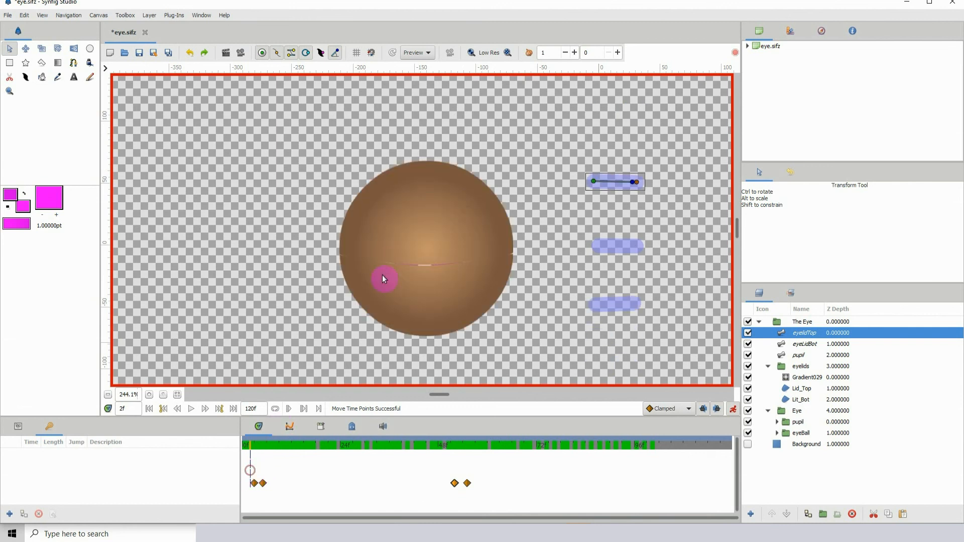